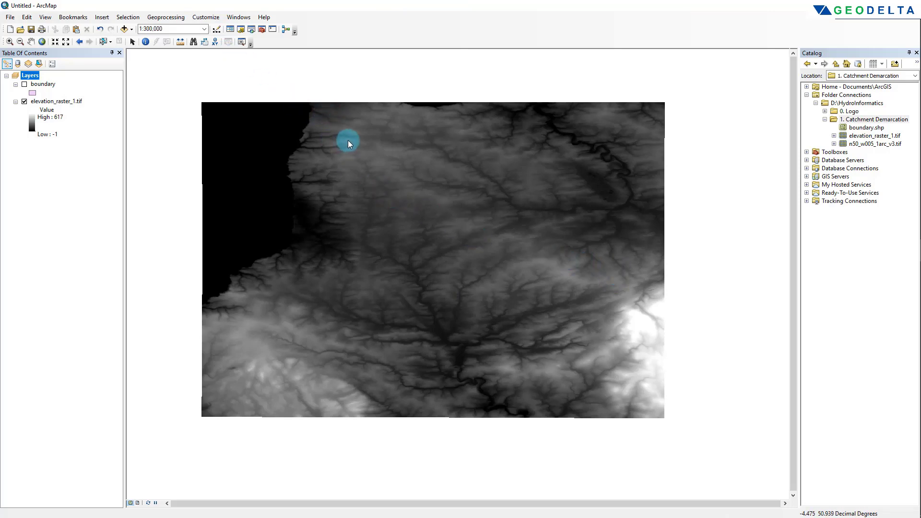
# - Check in the extensions list that the Spatial Analyst extension is enabled
pyautogui.click(206, 17)
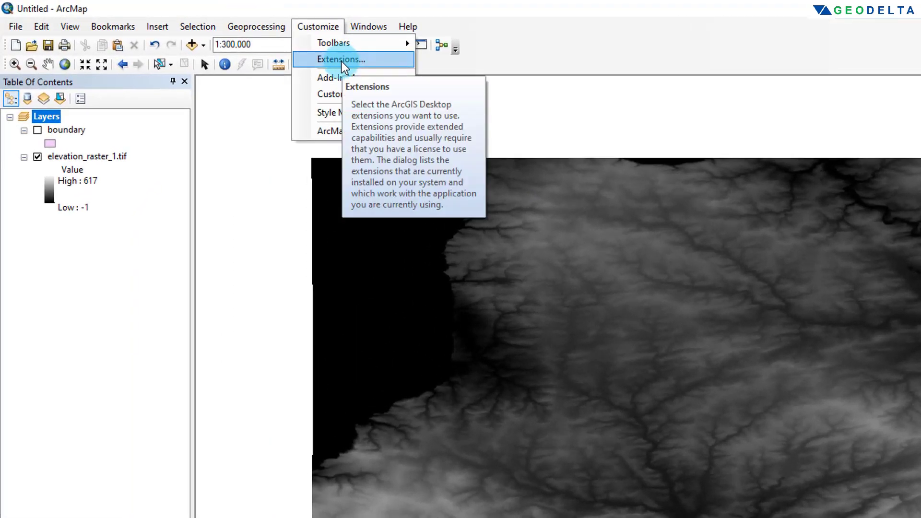
pyautogui.click(341, 62)
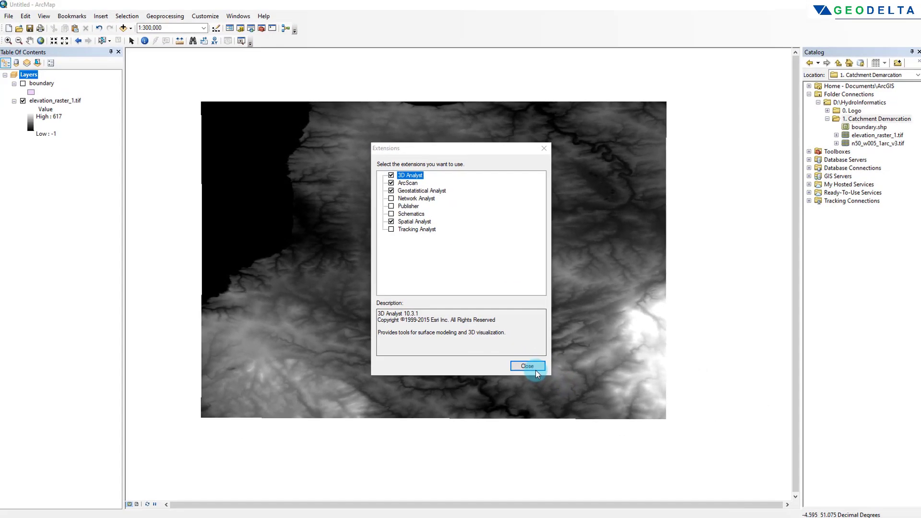
pyautogui.click(638, 435)
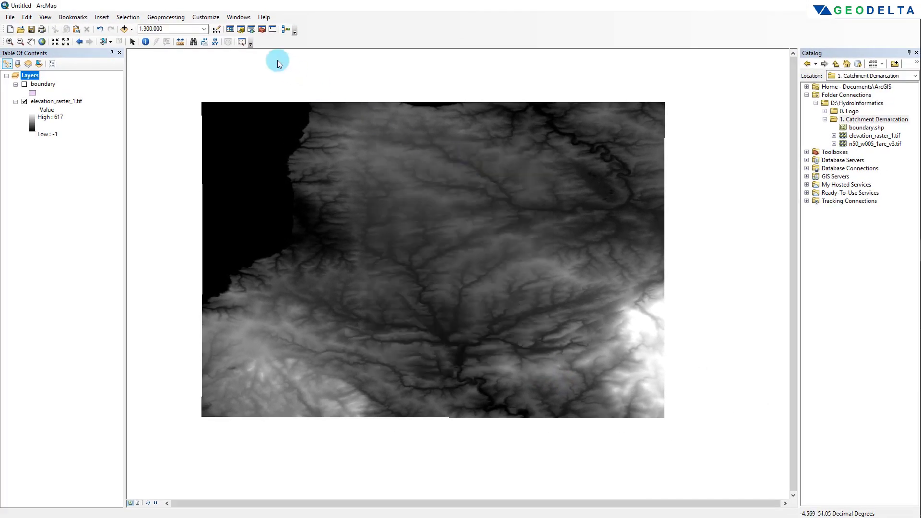
# - Dock ArcToolbox in place of the Catalog and expand the Hydrology toolset of the Spatial Analyst Tools
pyautogui.click(262, 31)
pyautogui.moveTo(406, 90); pyautogui.dragTo(911, 283)
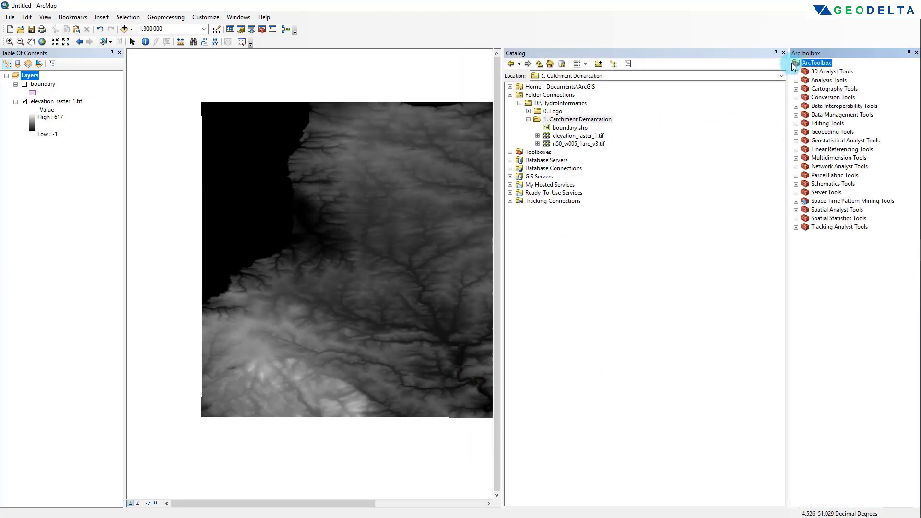
pyautogui.click(783, 53)
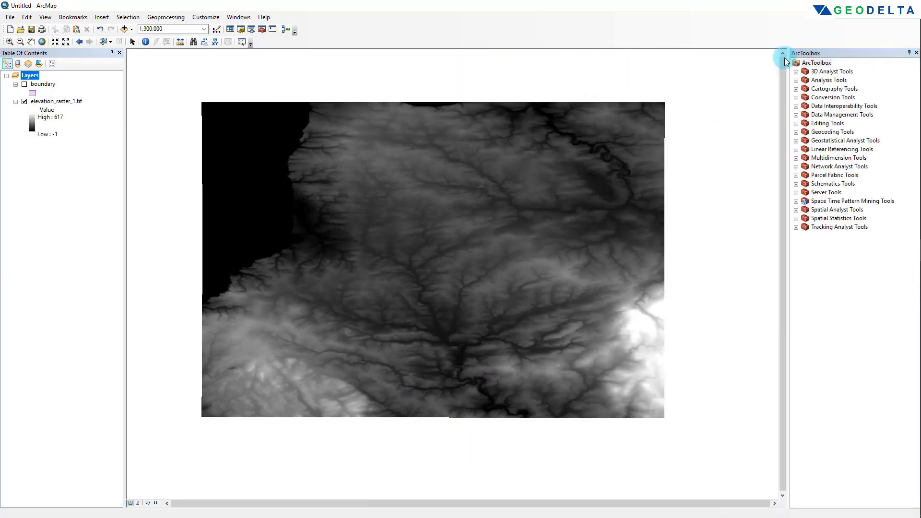
pyautogui.doubleClick(832, 211)
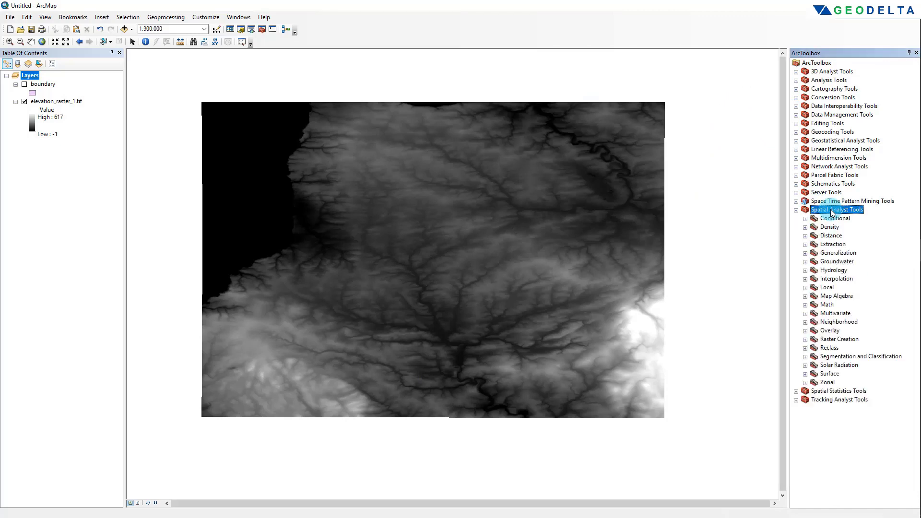
pyautogui.doubleClick(836, 271)
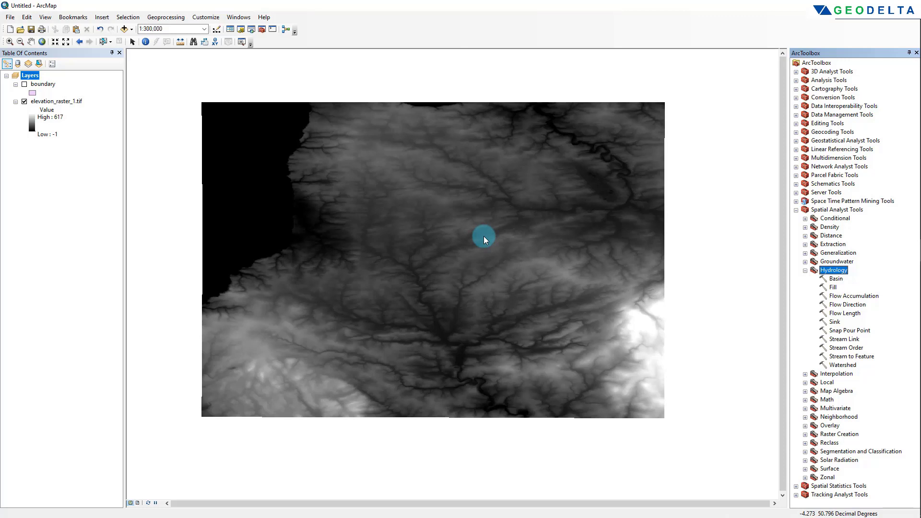
# - Run the Fill tool on elevation_raster_1.tif, saving the output as fill.tif in the 1. Catchment Demarcation folder
pyautogui.click(834, 287)
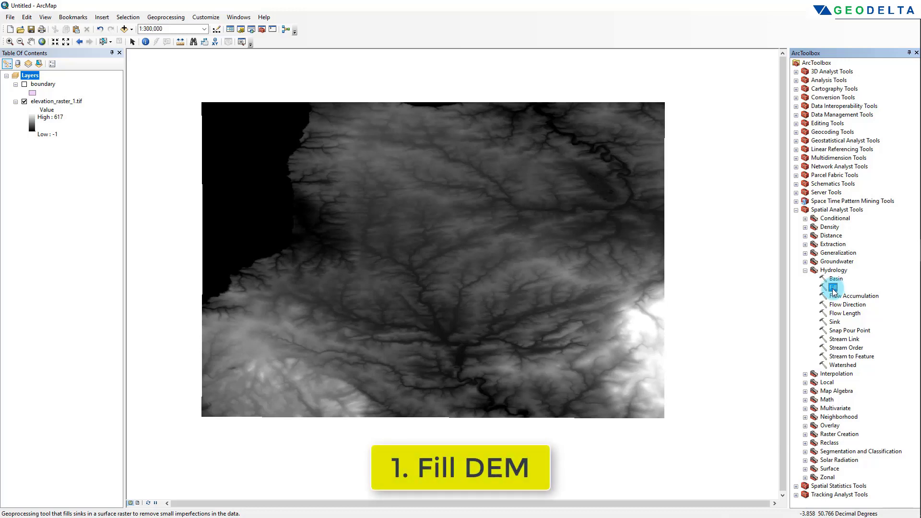
pyautogui.doubleClick(833, 289)
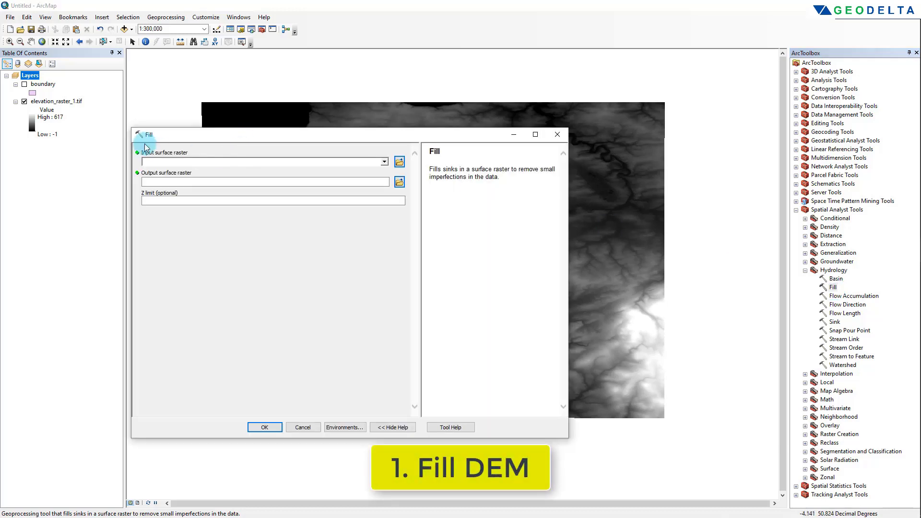
pyautogui.click(58, 103)
pyautogui.moveTo(59, 102); pyautogui.dragTo(173, 163)
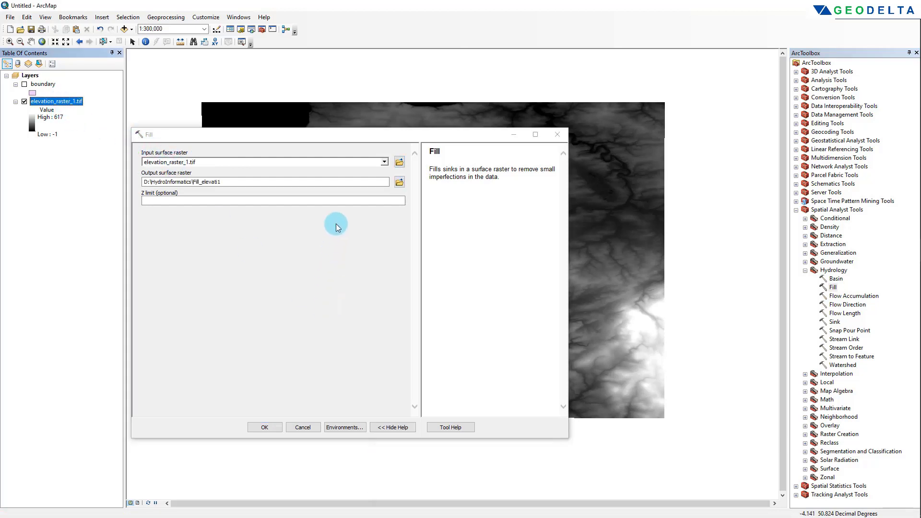
pyautogui.click(399, 182)
pyautogui.click(400, 183)
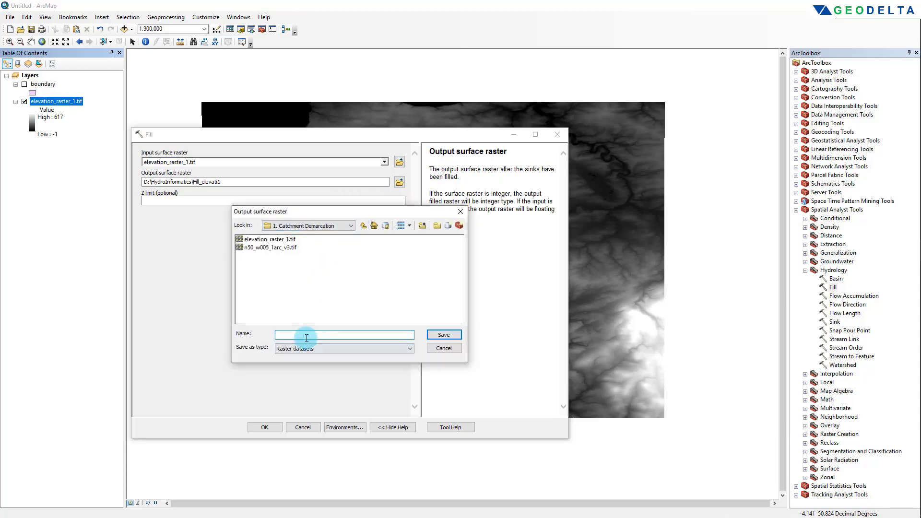
pyautogui.write('fill.tif')
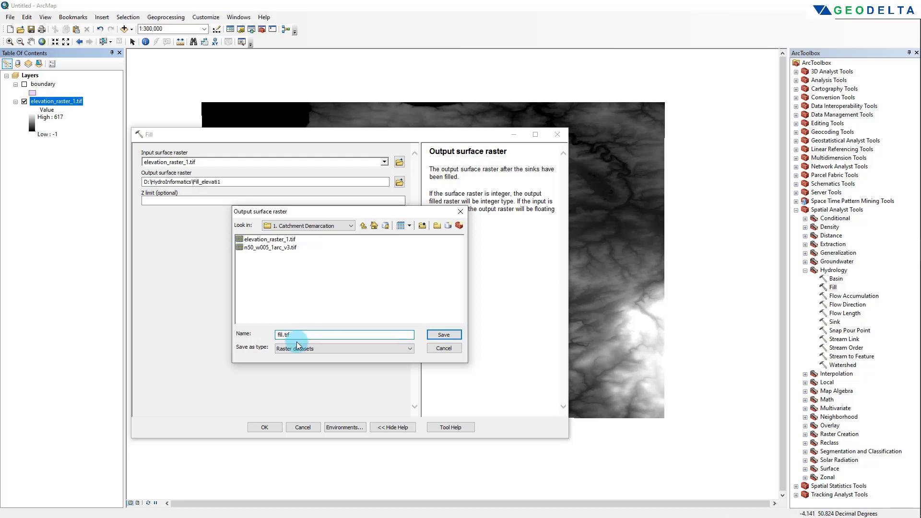
pyautogui.click(443, 334)
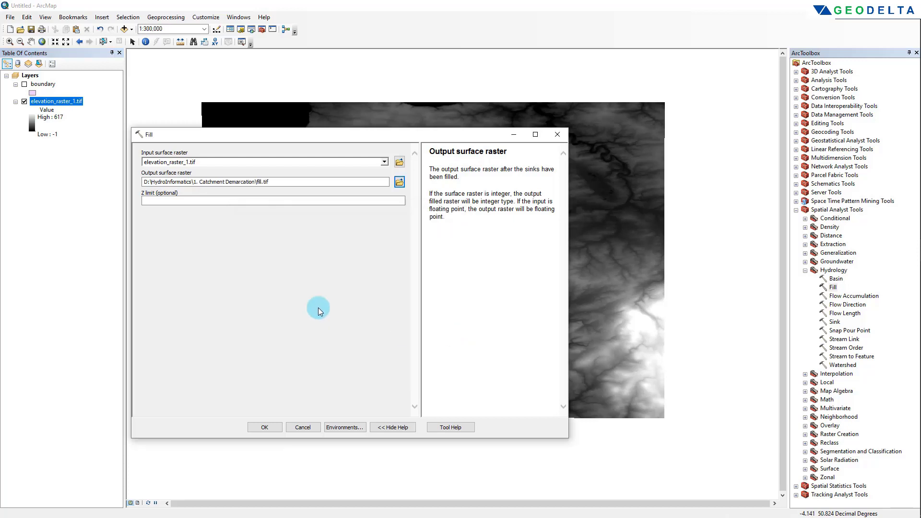
pyautogui.click(265, 427)
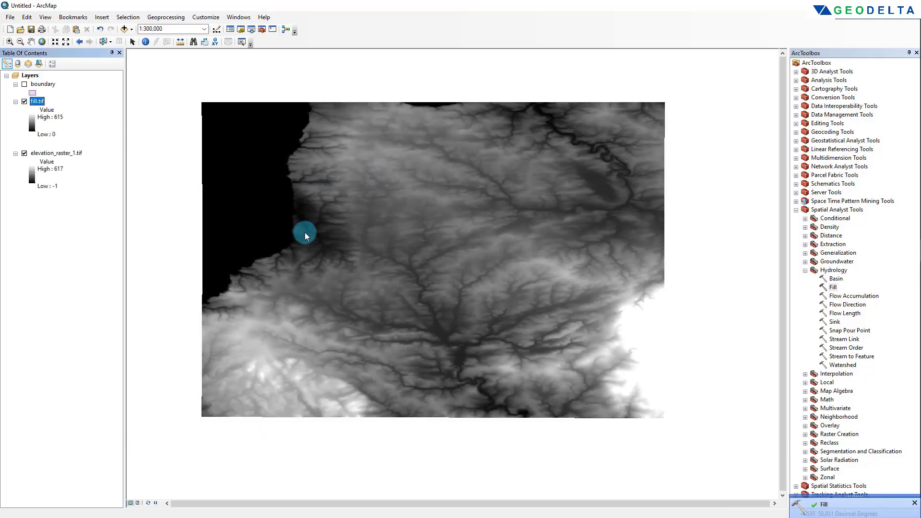
# - Remove the original elevation_raster_1.tif layer from the map
pyautogui.click(24, 154)
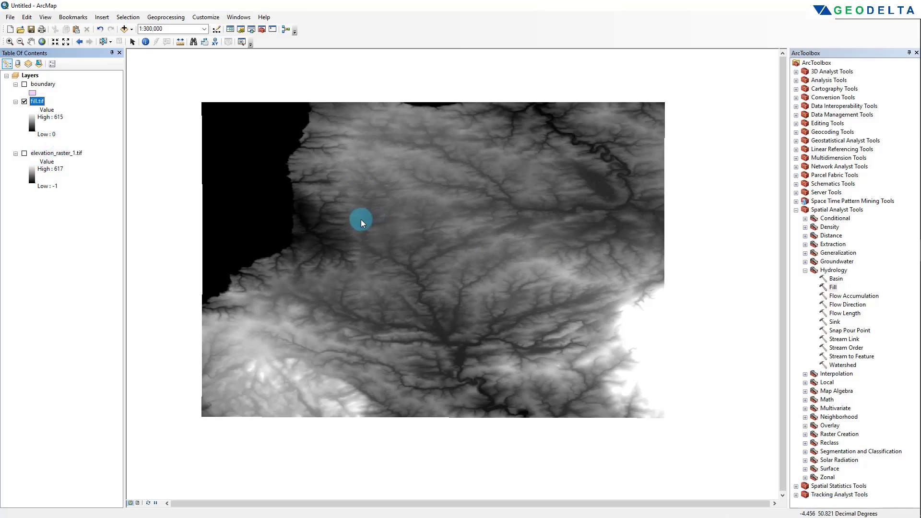
pyautogui.click(39, 103)
pyautogui.click(59, 153)
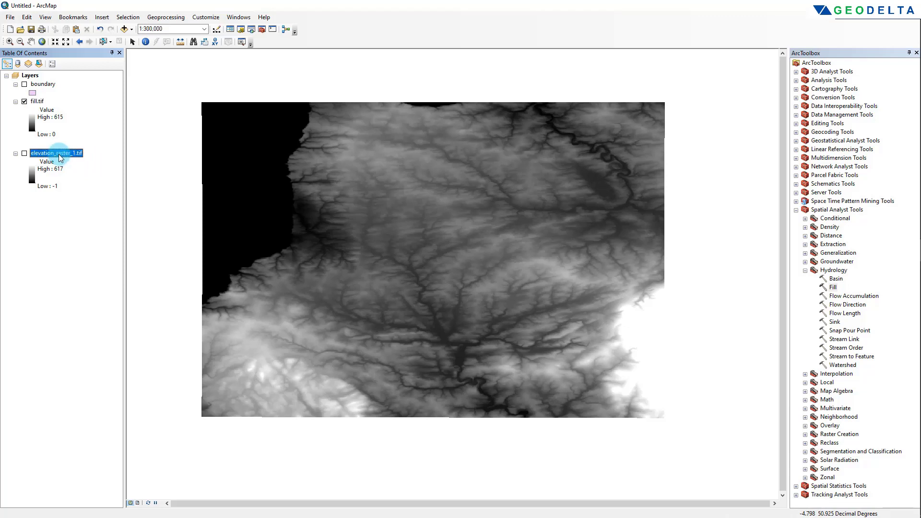
pyautogui.rightClick(60, 158)
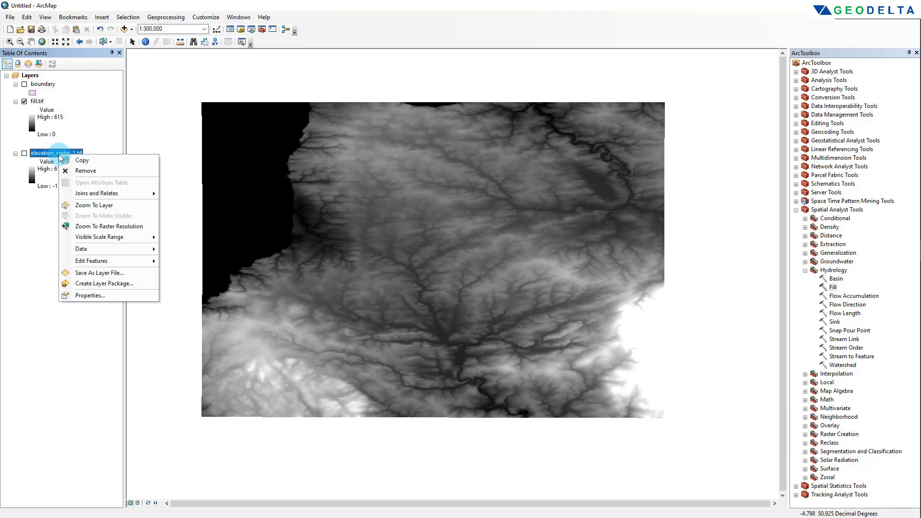
pyautogui.click(89, 171)
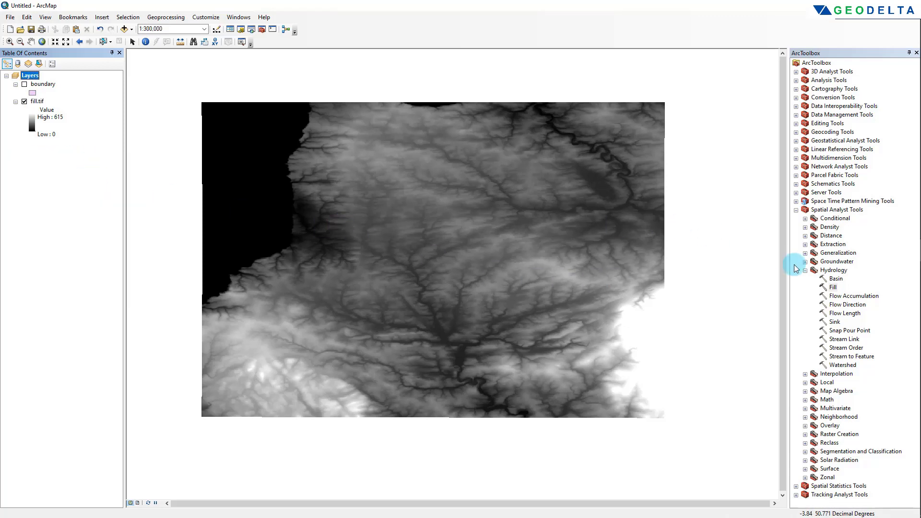
# - Run the Flow Direction tool on fill.tif, saving the output as flow_dir.tif in the 1. Catchment Demarcation folder
pyautogui.click(847, 307)
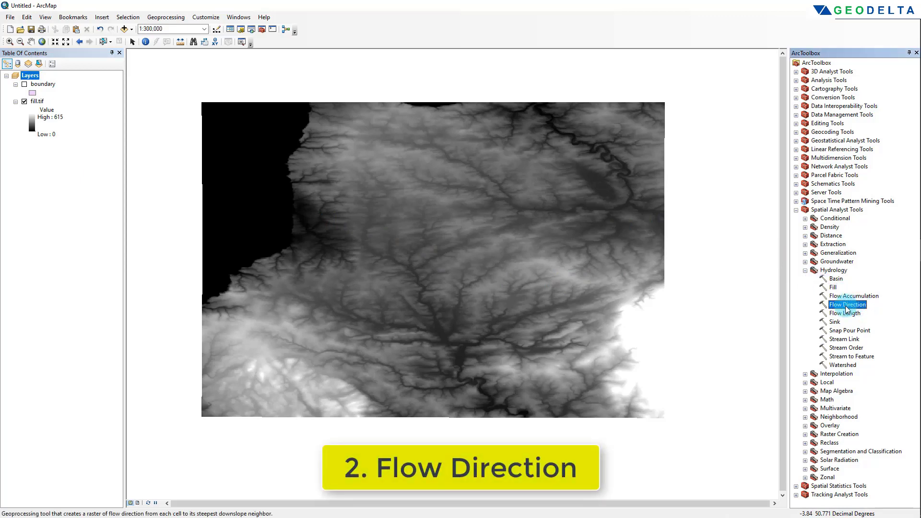
pyautogui.doubleClick(847, 306)
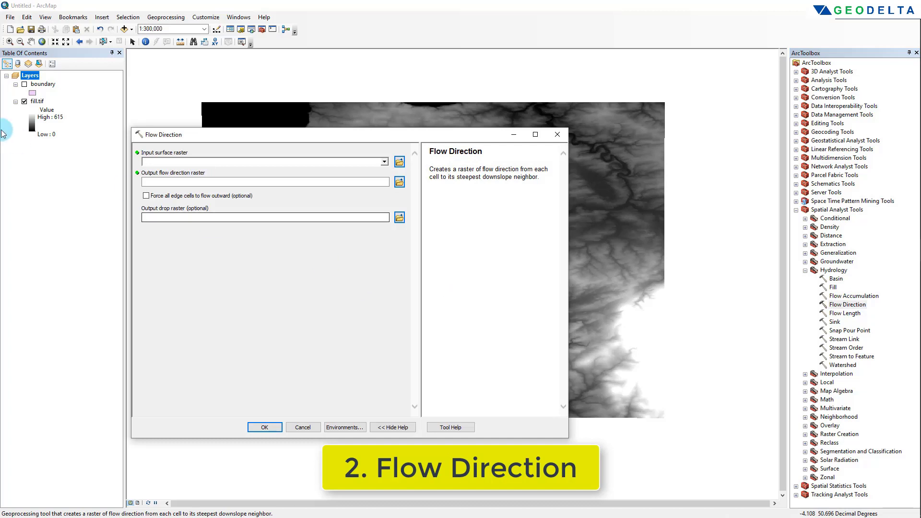
pyautogui.click(37, 102)
pyautogui.moveTo(37, 102); pyautogui.dragTo(187, 164)
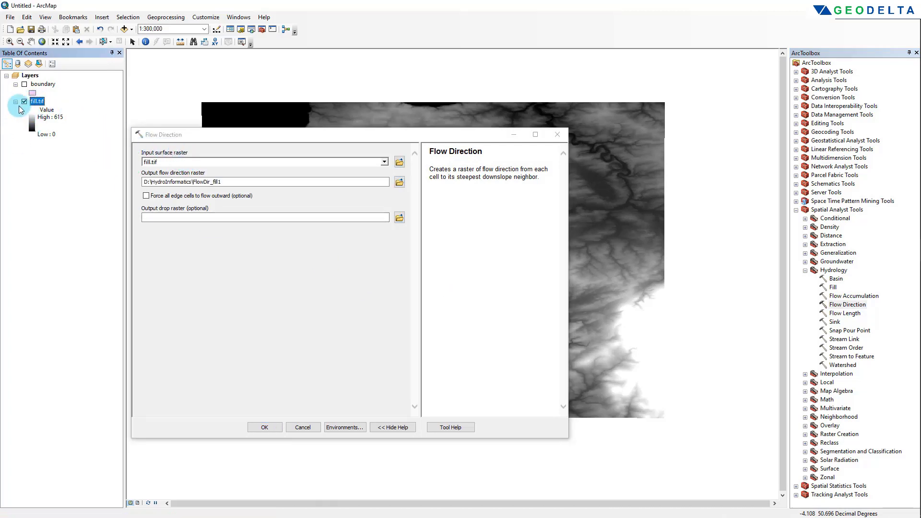
pyautogui.click(399, 183)
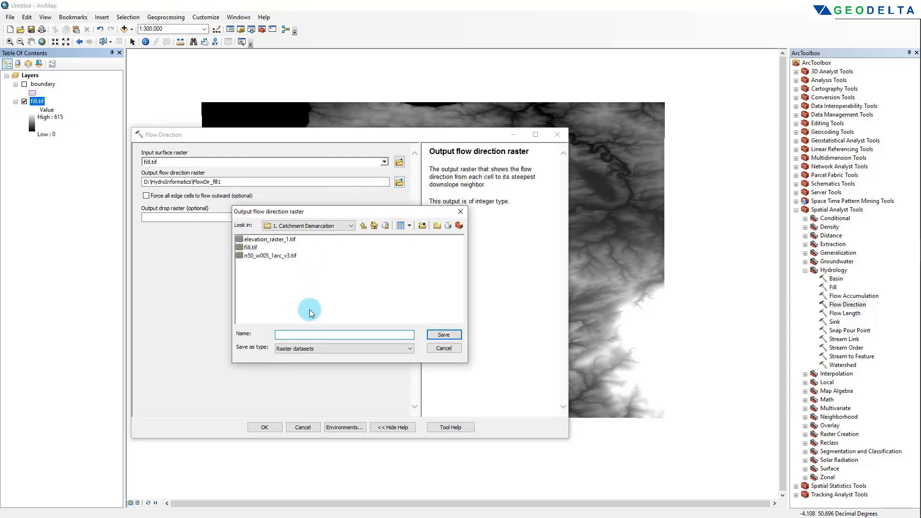
pyautogui.write('flow_dir.tif')
pyautogui.click(443, 335)
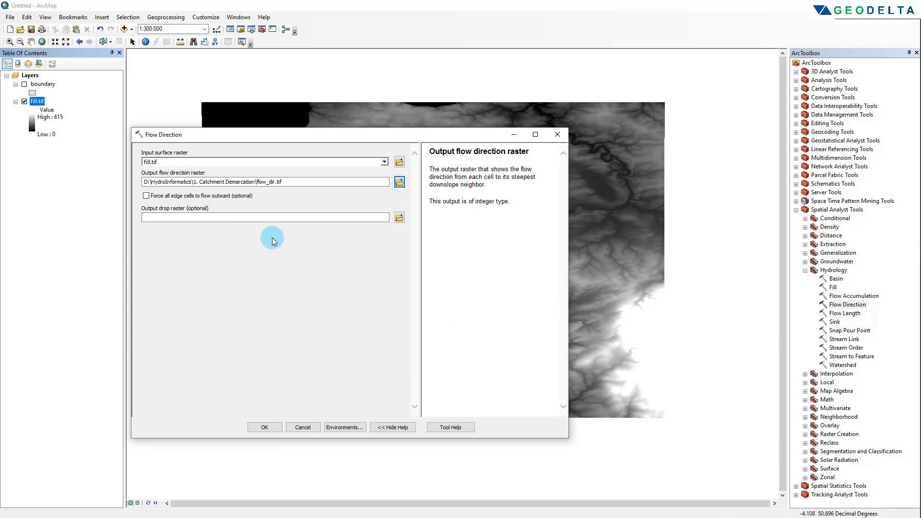
pyautogui.click(264, 427)
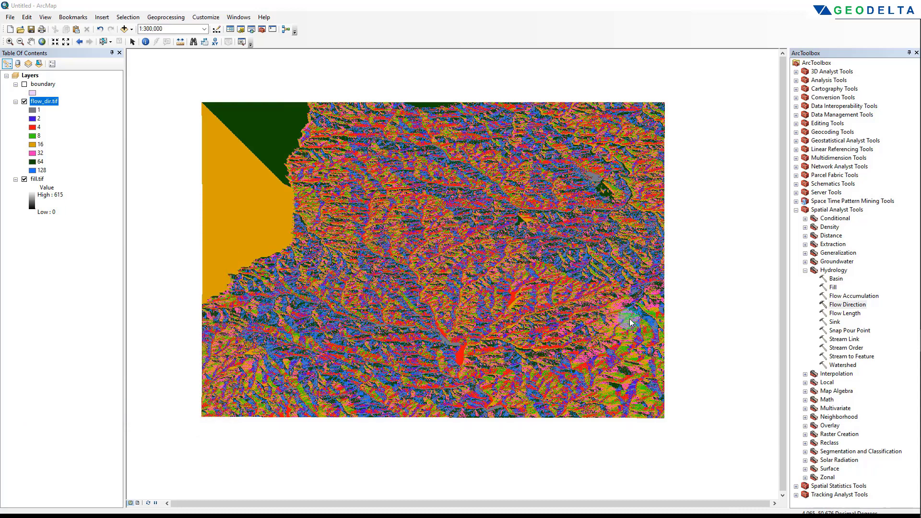
# - Run the Flow Accumulation tool on flow_dir.tif, saving the output as flow_acc.tif in the 1. Catchment Demarcation folder
pyautogui.click(854, 297)
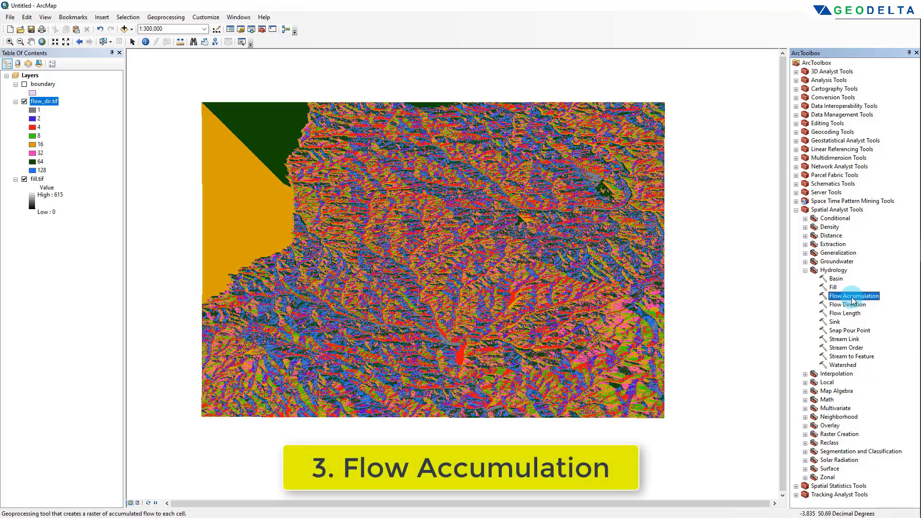
pyautogui.doubleClick(851, 297)
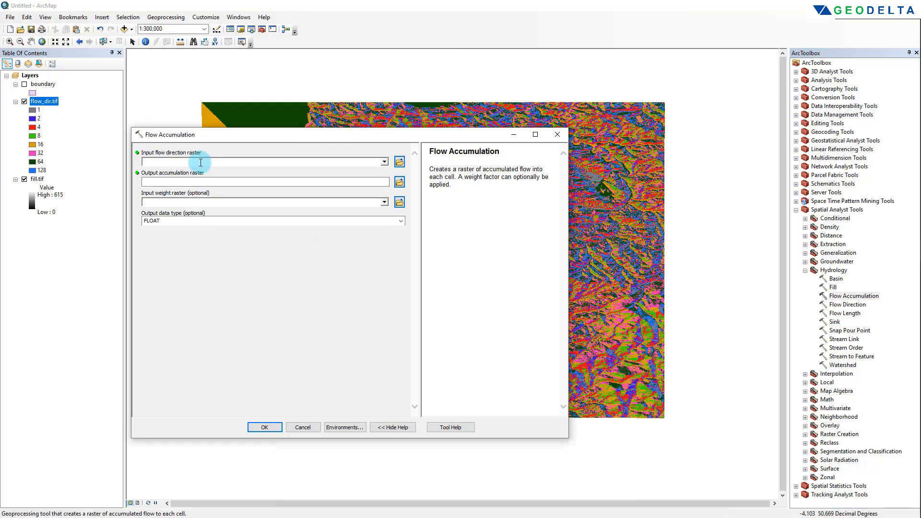
pyautogui.moveTo(44, 102); pyautogui.dragTo(167, 165)
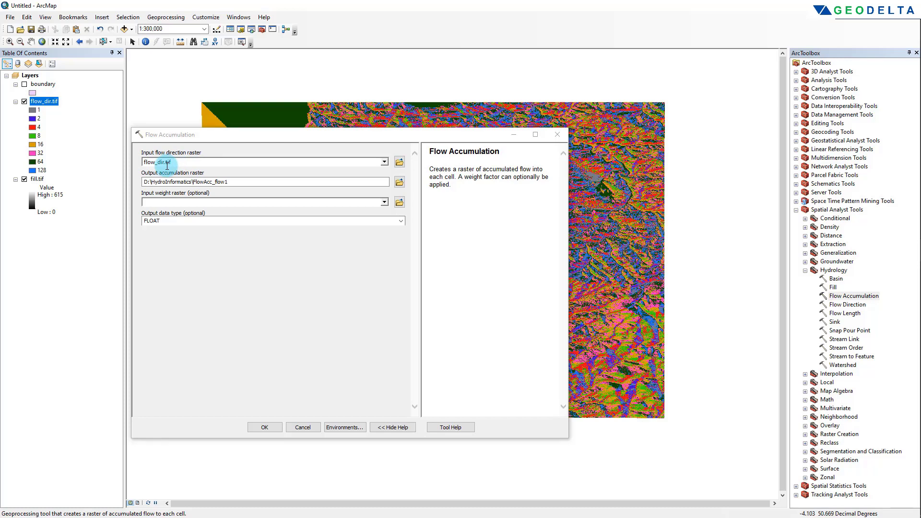
pyautogui.click(399, 182)
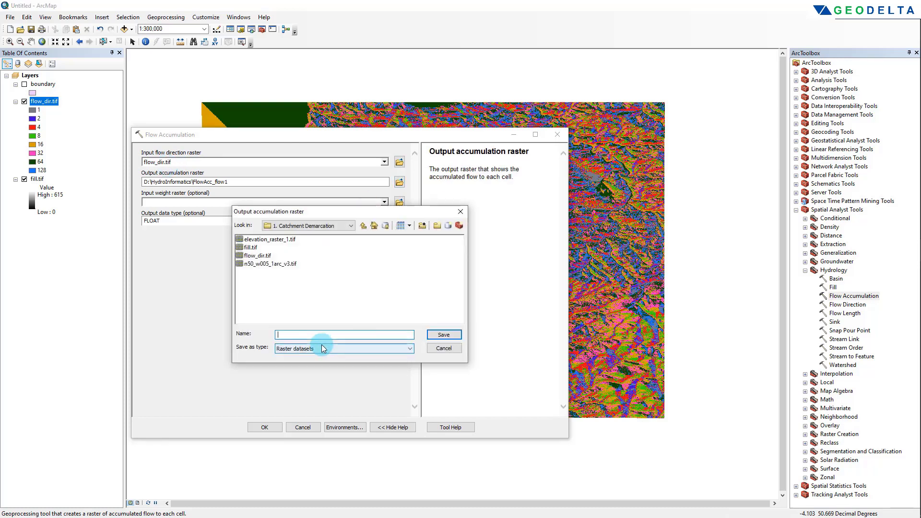
pyautogui.write('flow_acc.tif')
pyautogui.doubleClick(302, 335)
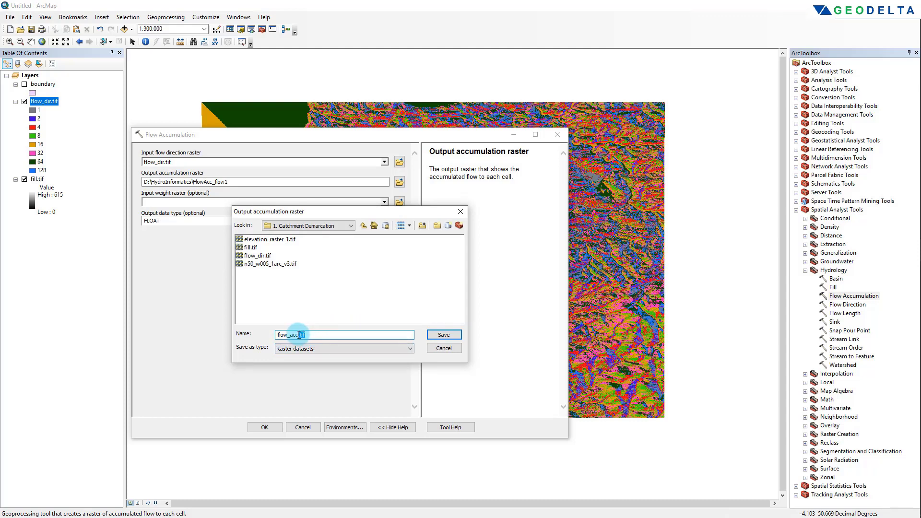
pyautogui.click(442, 336)
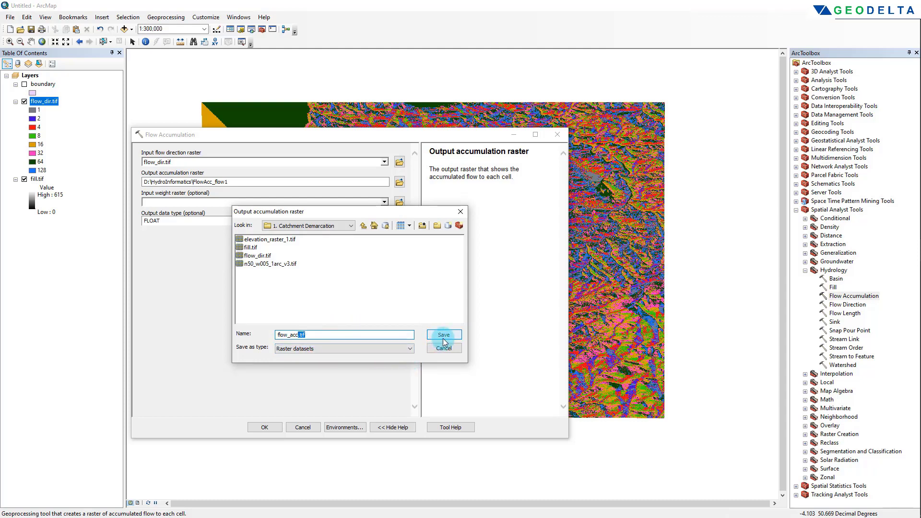
pyautogui.click(265, 427)
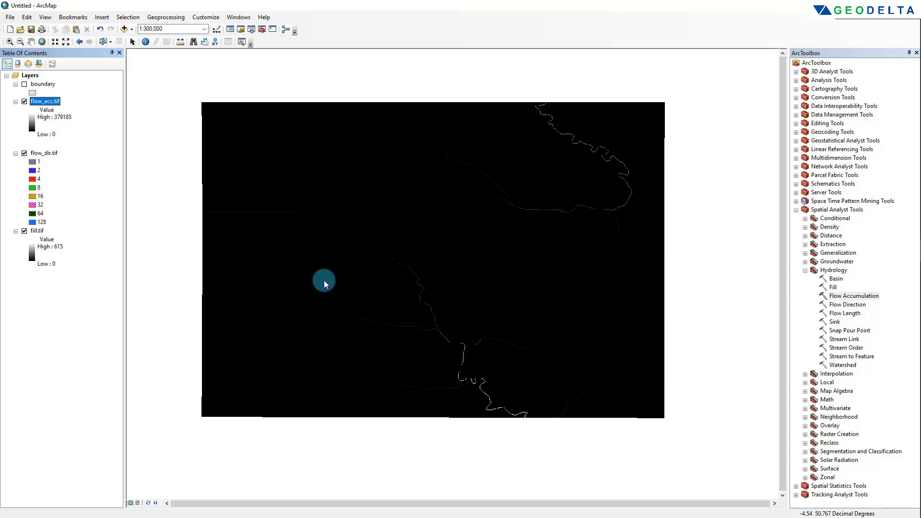
# - Switch the flow_acc.tif layer's symbology to Classified with 2 classes
pyautogui.rightClick(50, 101)
pyautogui.click(86, 242)
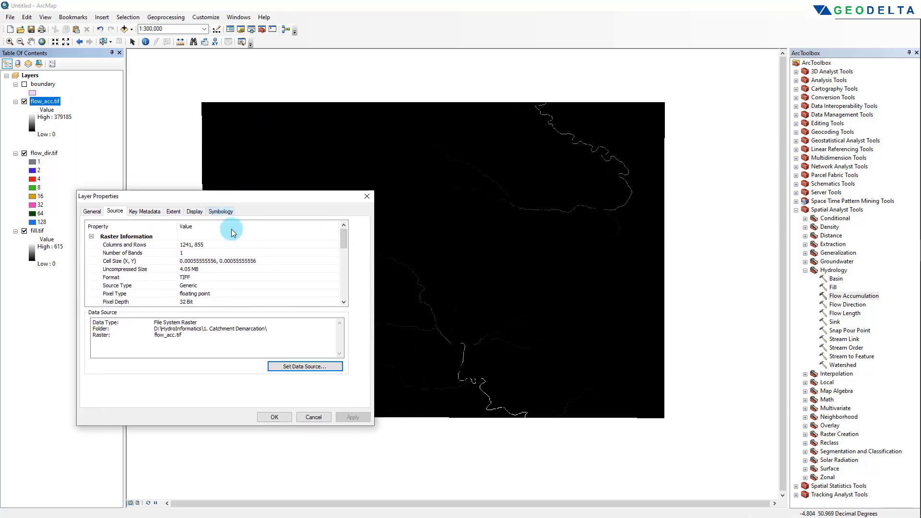
pyautogui.click(221, 211)
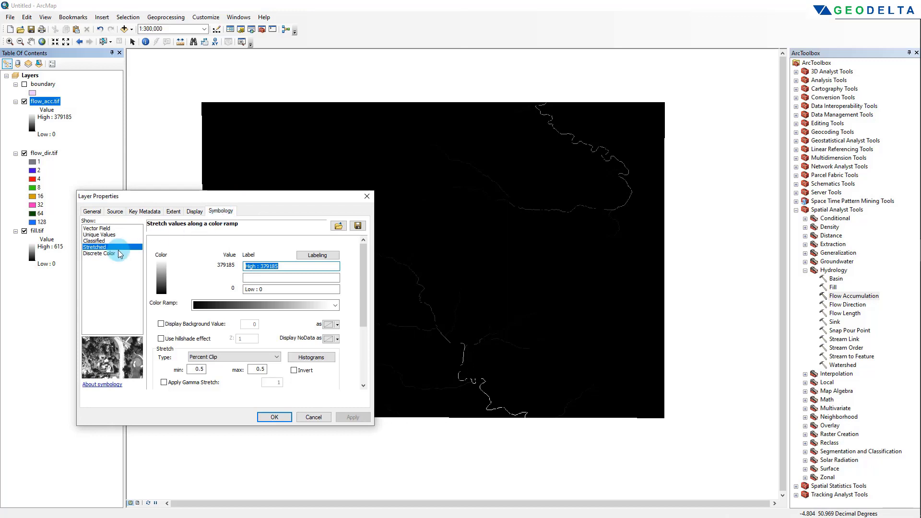
pyautogui.click(99, 241)
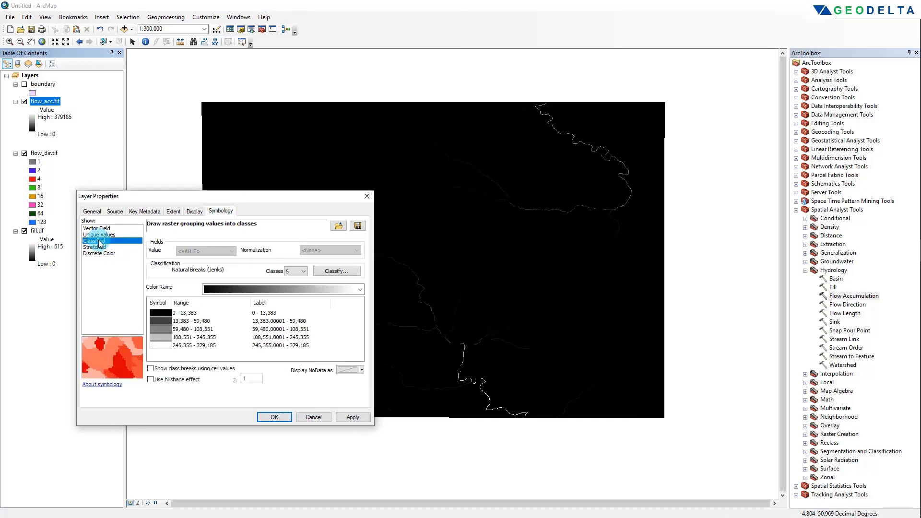
pyautogui.click(296, 272)
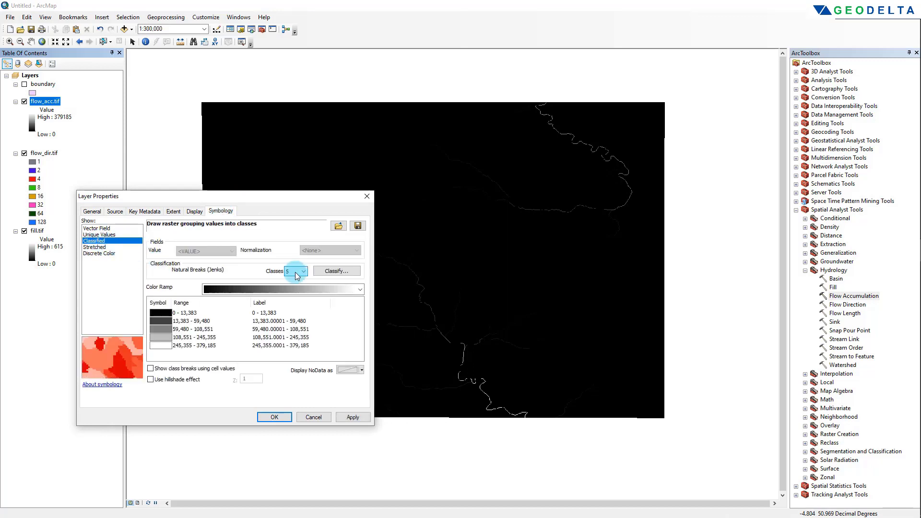
pyautogui.click(294, 289)
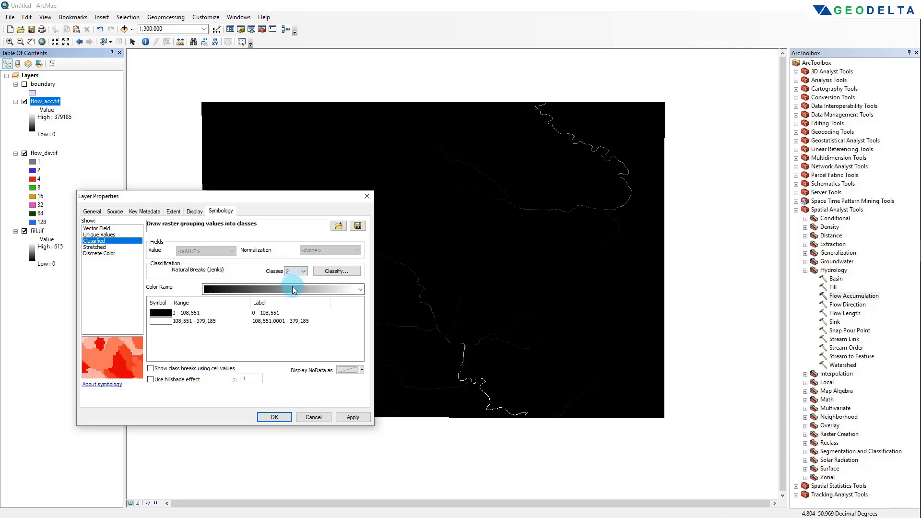
# - Set the first class break of flow_acc.tif to 5,000 and apply the classification to the map
pyautogui.click(335, 271)
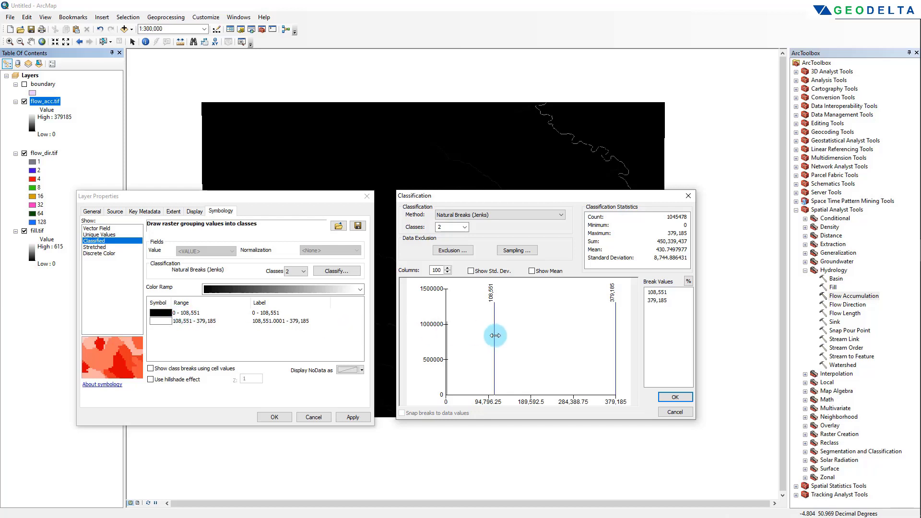
pyautogui.moveTo(494, 336); pyautogui.dragTo(453, 335)
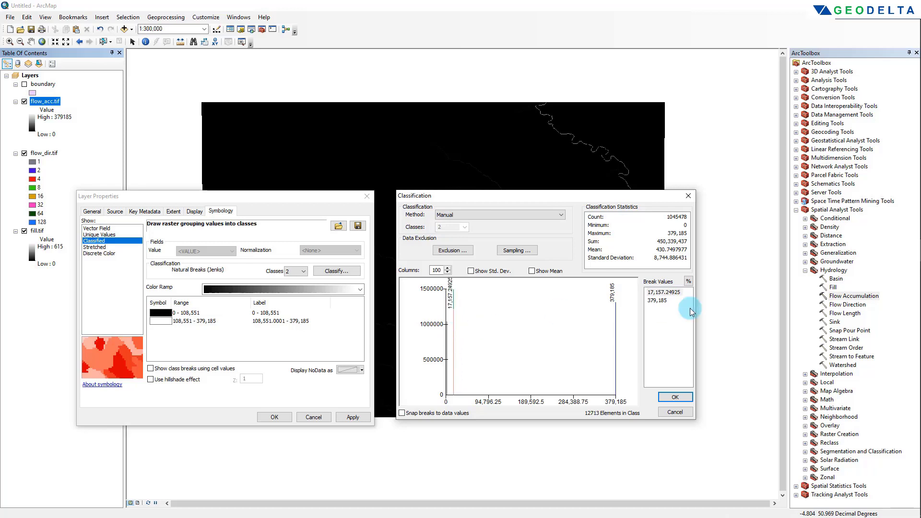
pyautogui.click(660, 294)
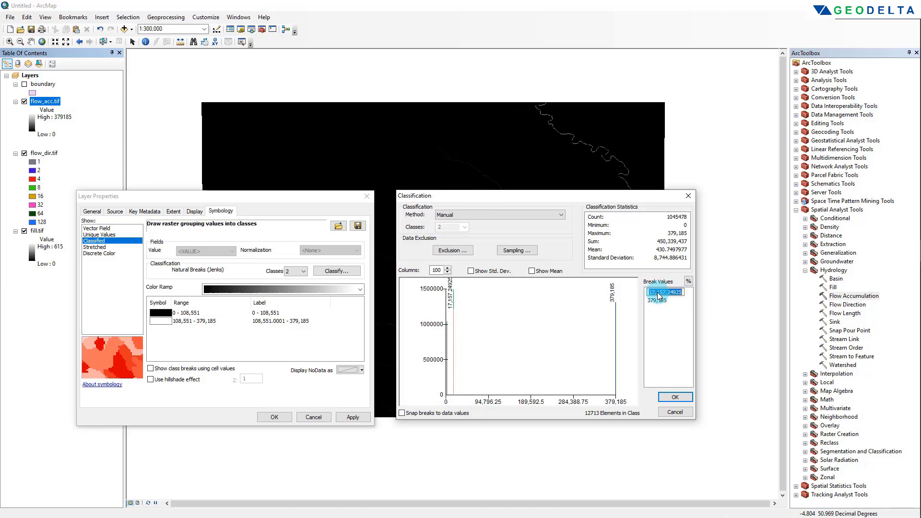
pyautogui.write('5,00')
pyautogui.write('000')
pyautogui.press('Return')
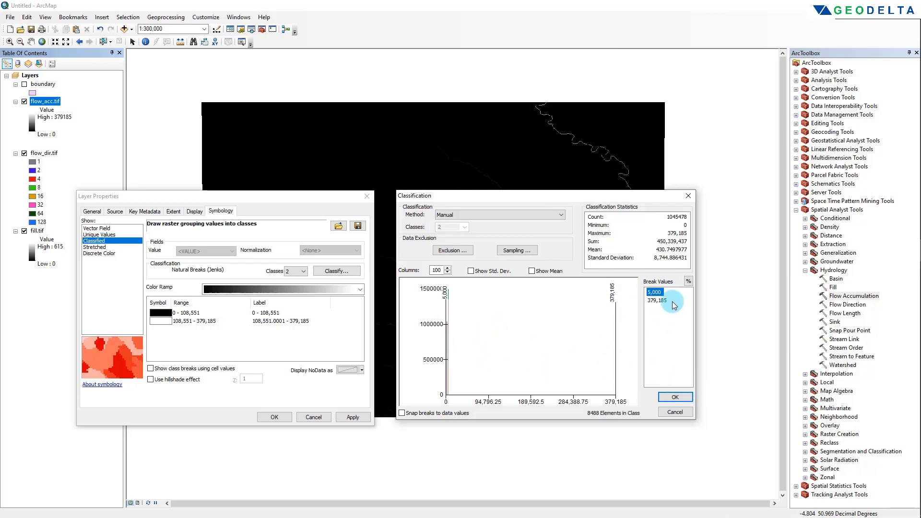
pyautogui.click(675, 396)
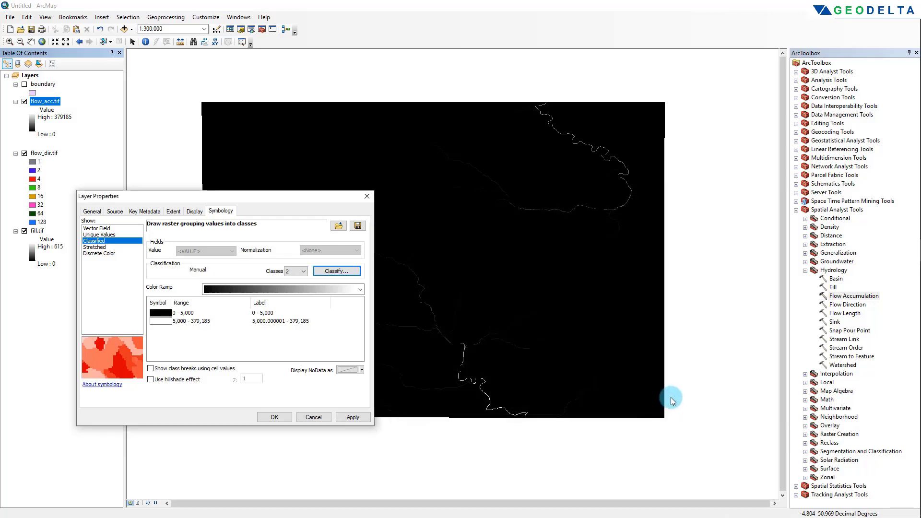
pyautogui.moveTo(296, 196); pyautogui.dragTo(223, 217)
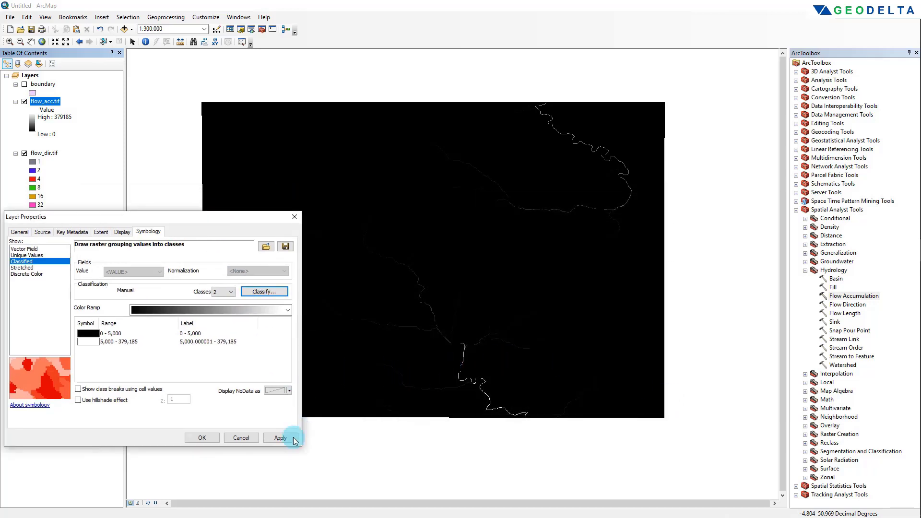
pyautogui.click(281, 438)
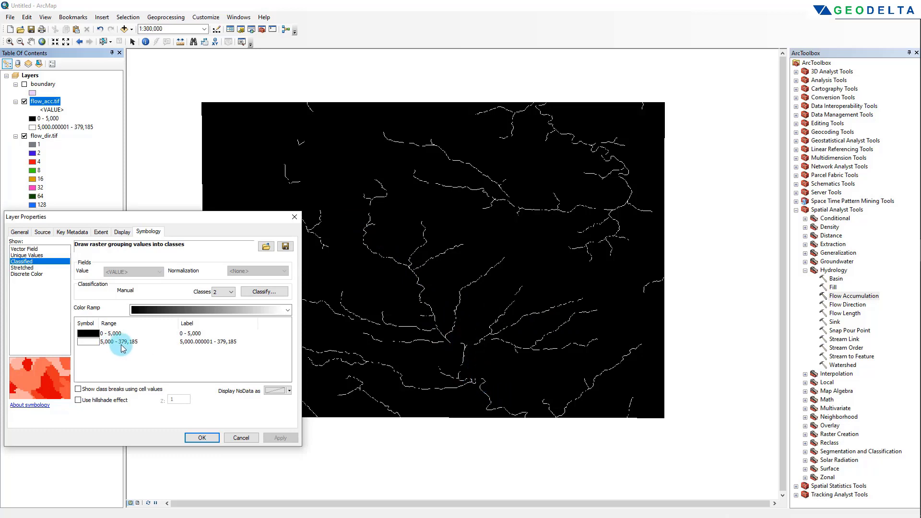
pyautogui.click(121, 366)
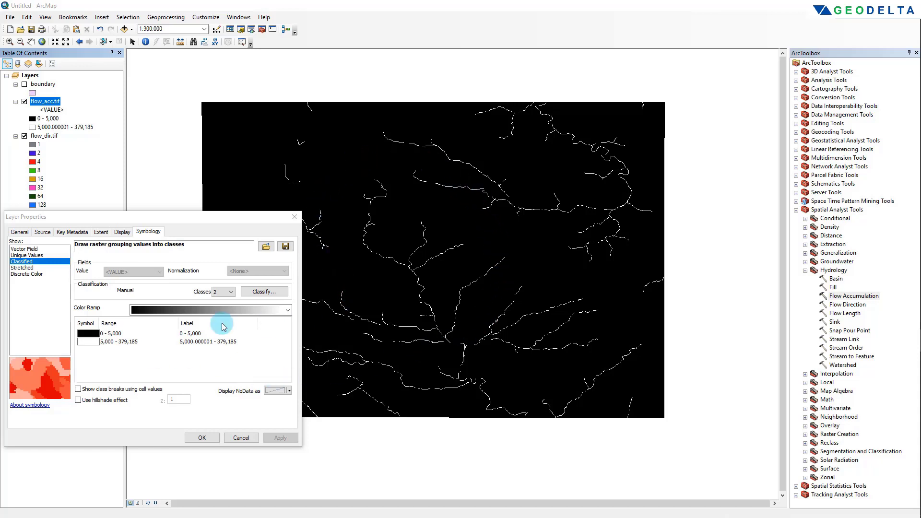
# - Set the first class break of flow_acc.tif to 2500 and apply the symbology
pyautogui.click(271, 292)
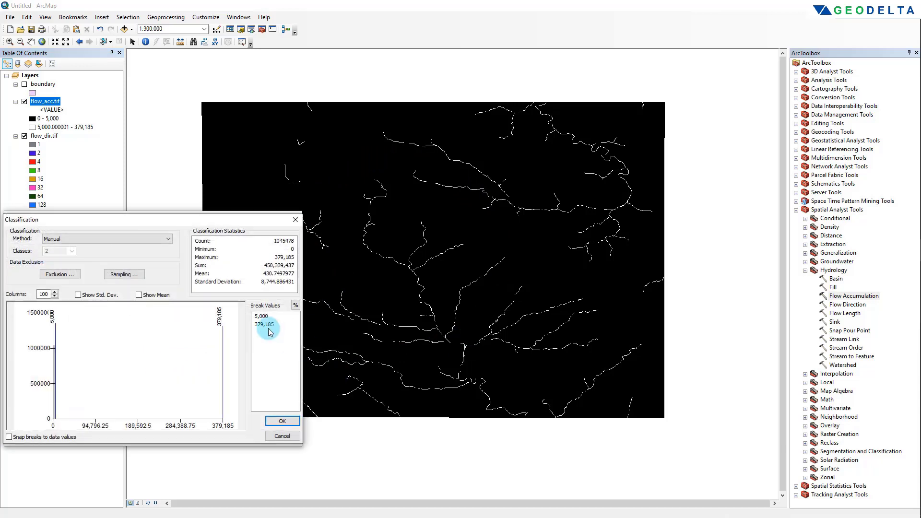
pyautogui.click(262, 317)
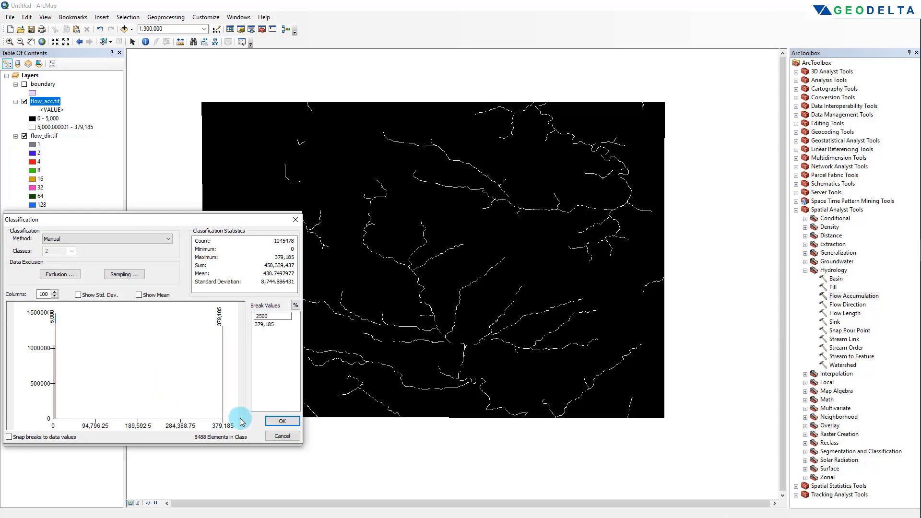
pyautogui.click(282, 421)
pyautogui.click(280, 438)
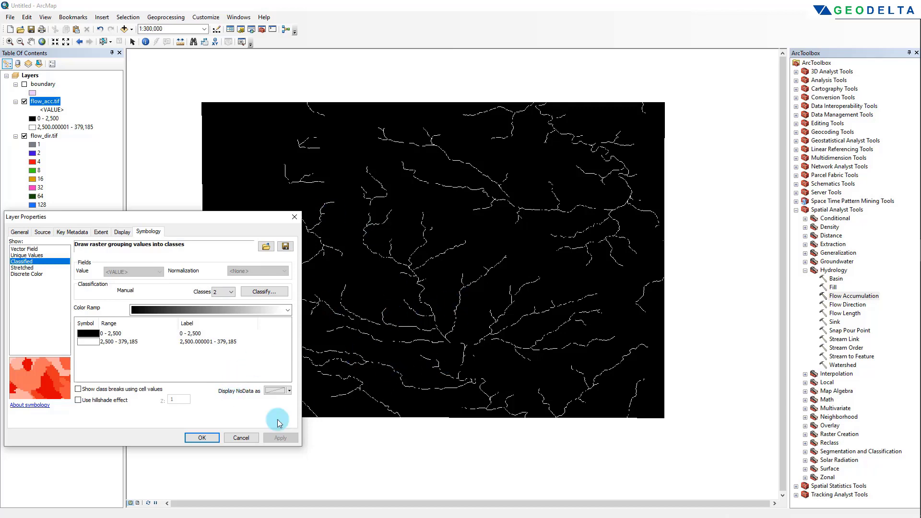
pyautogui.click(201, 438)
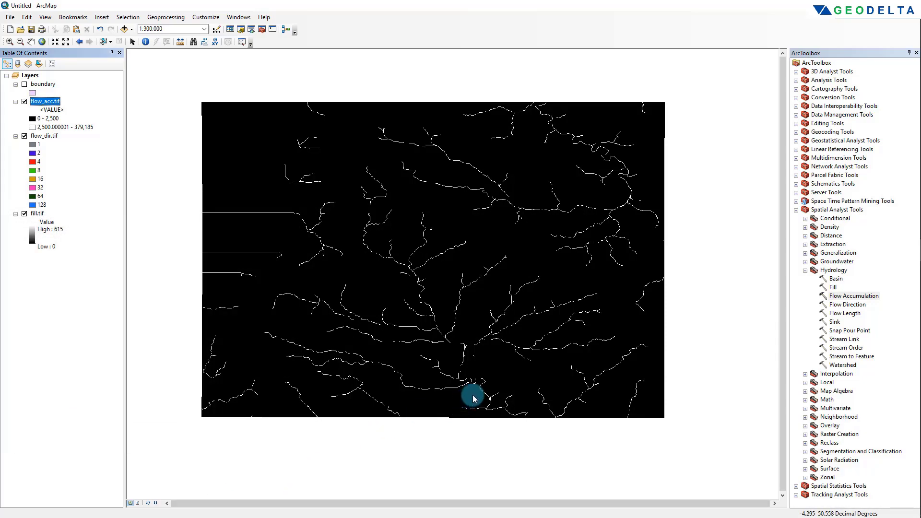
# - Examine the stream network and its main confluence in the classified flow accumulation raster to find a suitable outlet location
pyautogui.scroll(3, 458, 352)
pyautogui.scroll(3, 457, 348)
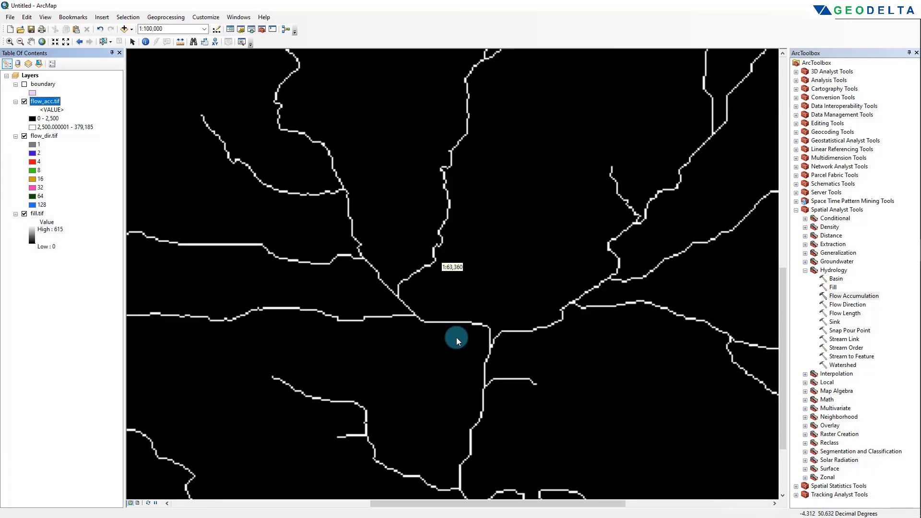
pyautogui.scroll(-3, 469, 413)
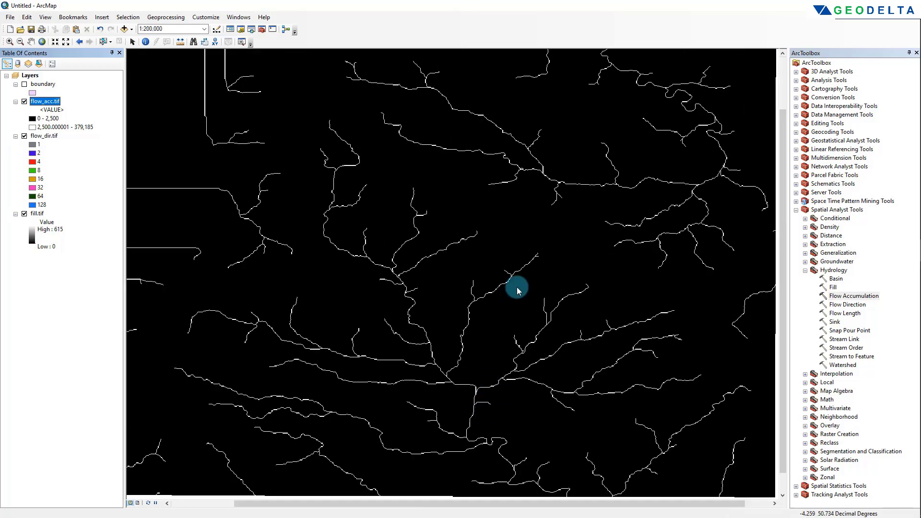
pyautogui.scroll(-2, 417, 412)
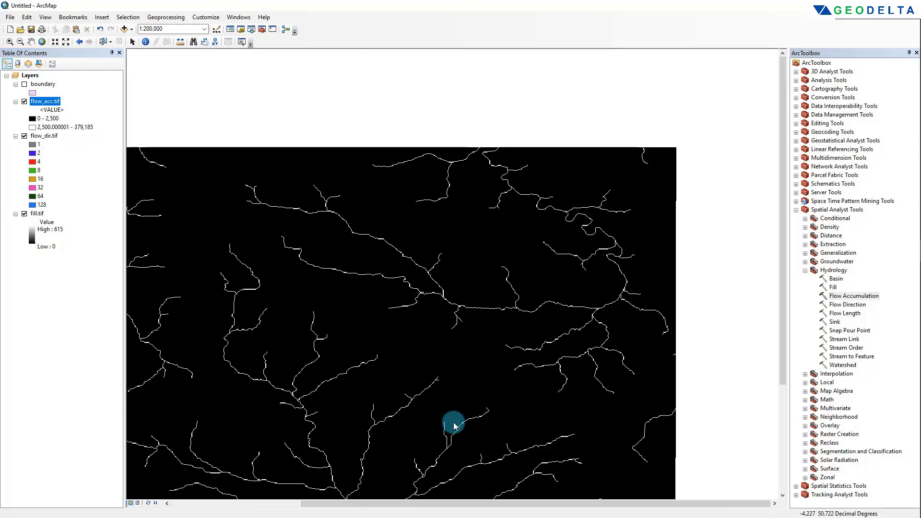
pyautogui.moveTo(439, 421); pyautogui.dragTo(500, 361)
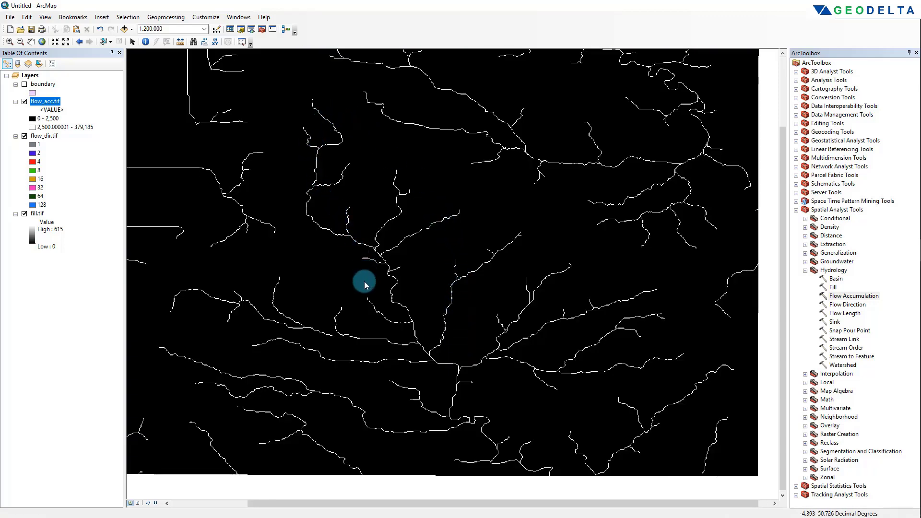
pyautogui.scroll(-1, 443, 384)
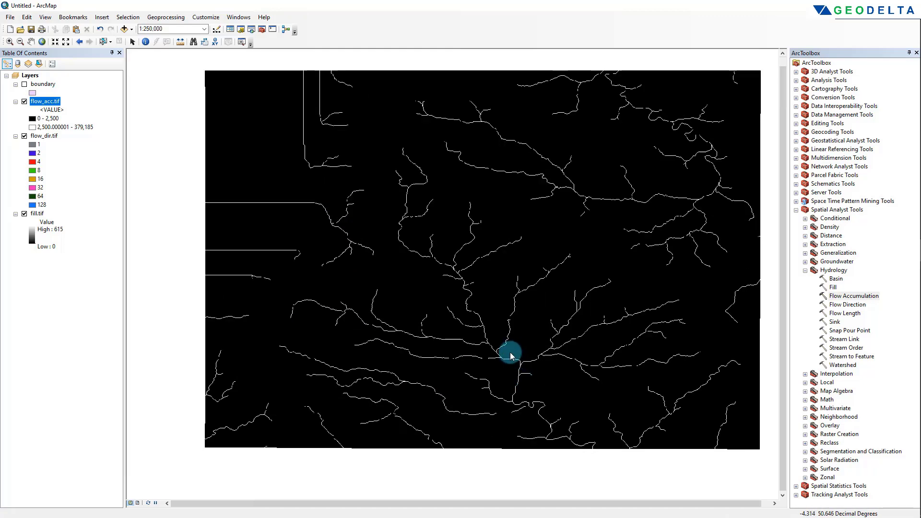
pyautogui.scroll(2, 511, 356)
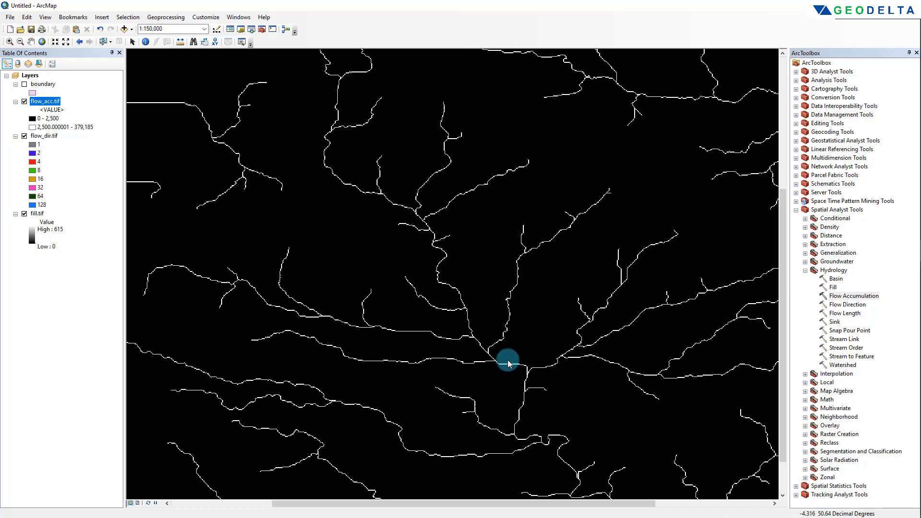
# - Start a new point shapefile named outlet in the 1. Catchment Demarcation folder
pyautogui.click(241, 31)
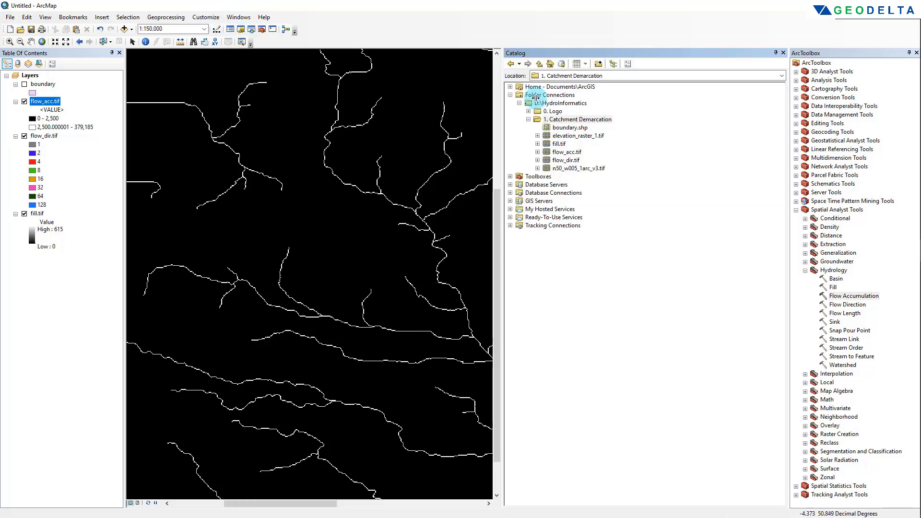
pyautogui.click(577, 120)
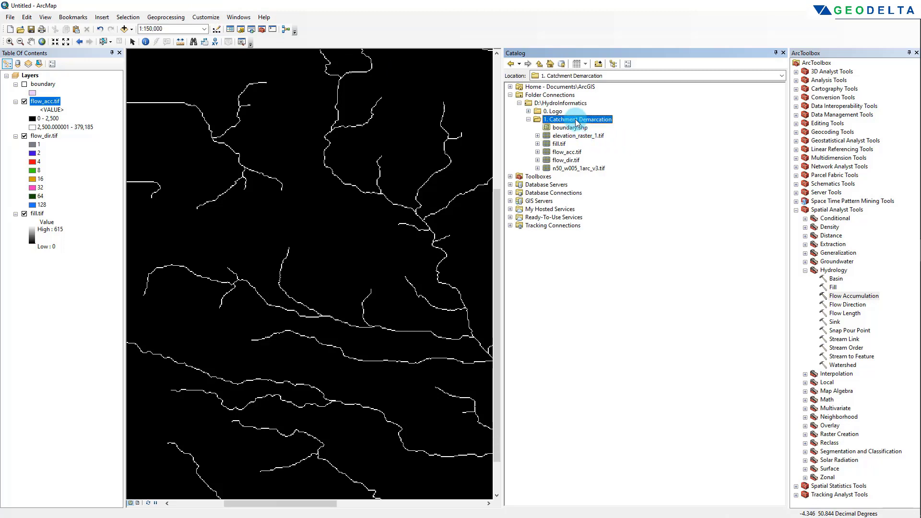
pyautogui.rightClick(578, 123)
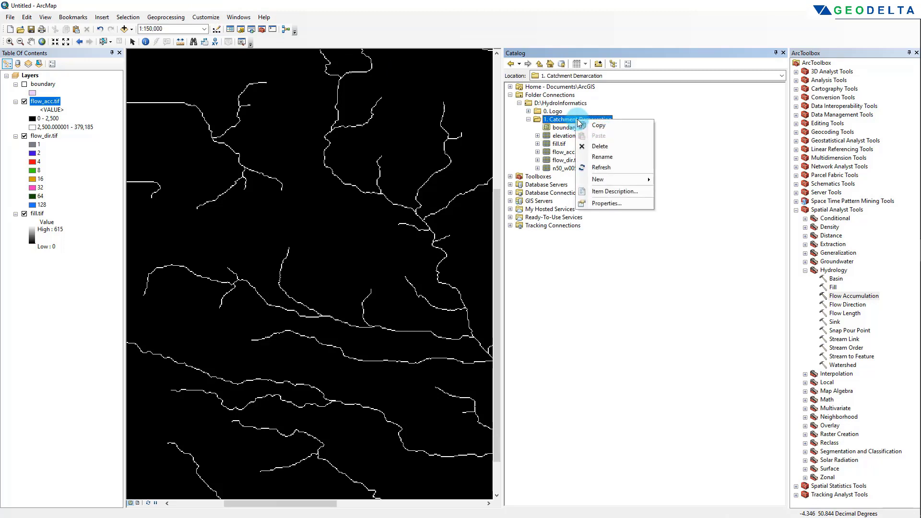
pyautogui.moveTo(623, 179)
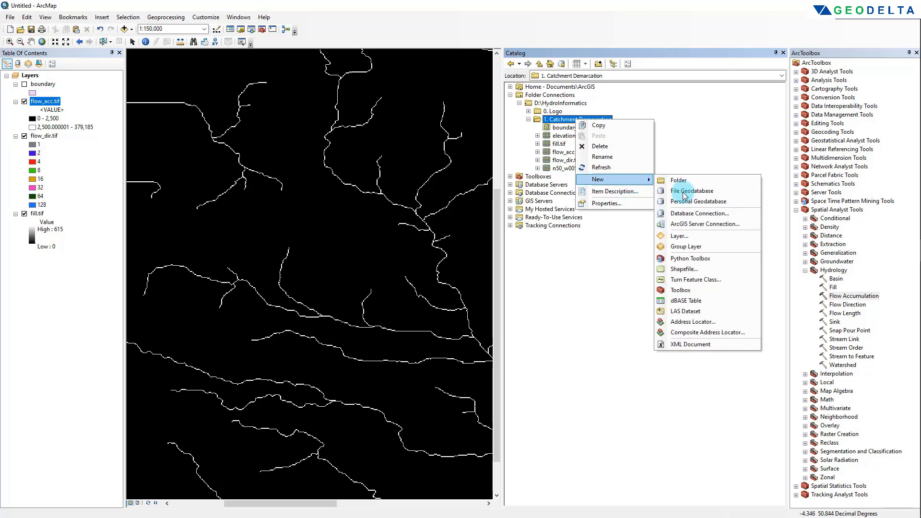
pyautogui.click(691, 271)
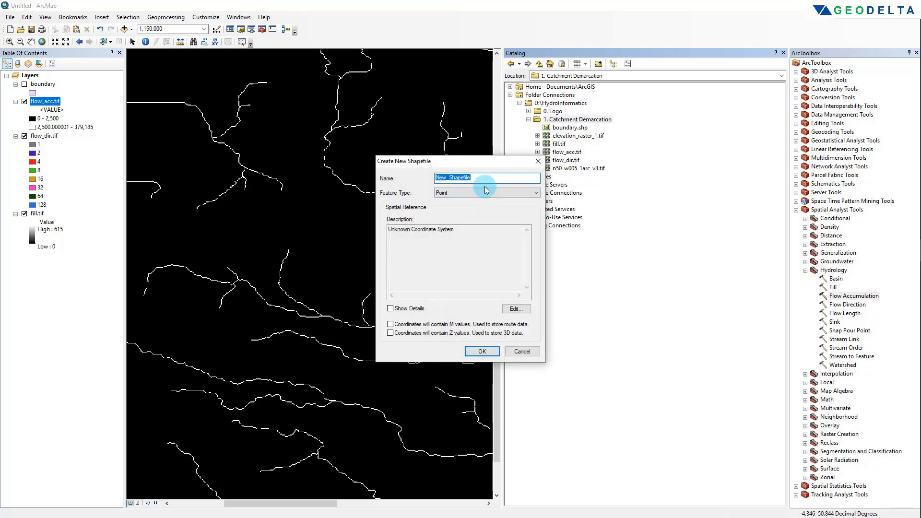
pyautogui.write('outlet')
# - Assign the WGS 1984 geographic coordinate system to the outlet shapefile and create it
pyautogui.click(515, 309)
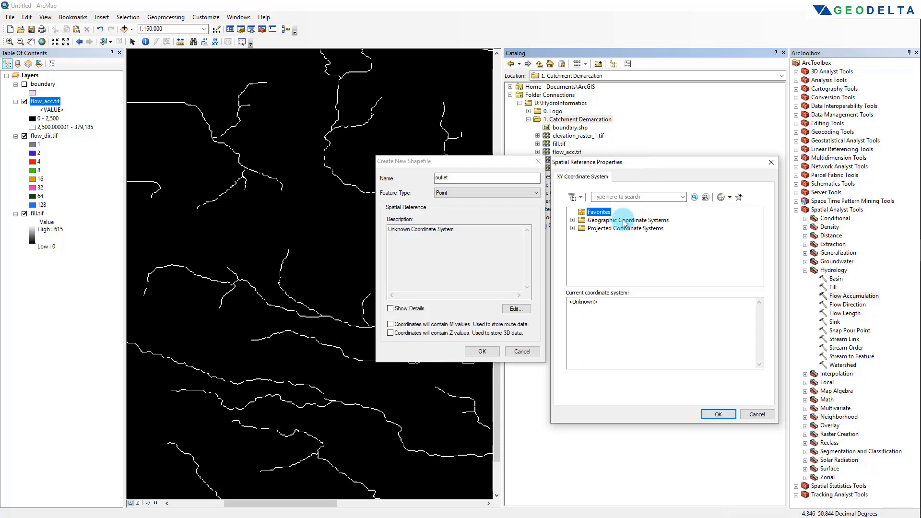
pyautogui.doubleClick(624, 220)
pyautogui.click(607, 270)
pyautogui.doubleClick(607, 271)
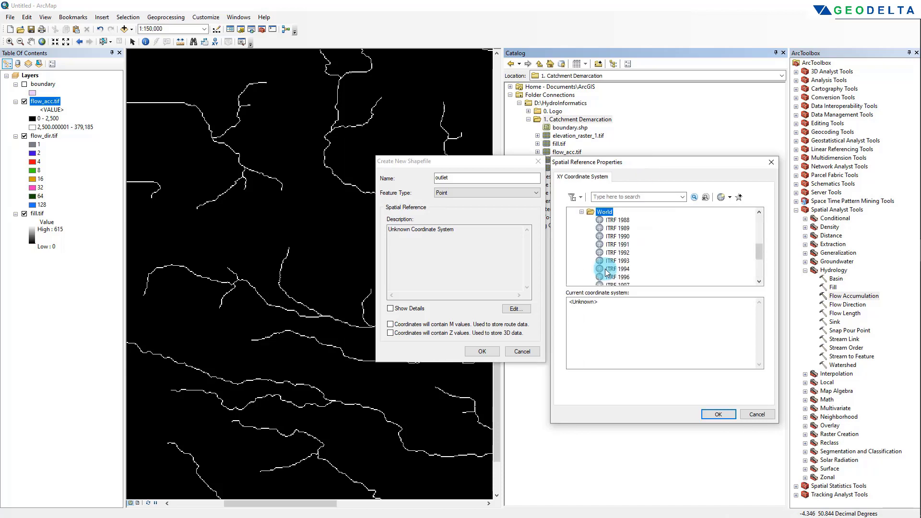
pyautogui.scroll(-3, 607, 271)
pyautogui.click(617, 268)
pyautogui.click(714, 415)
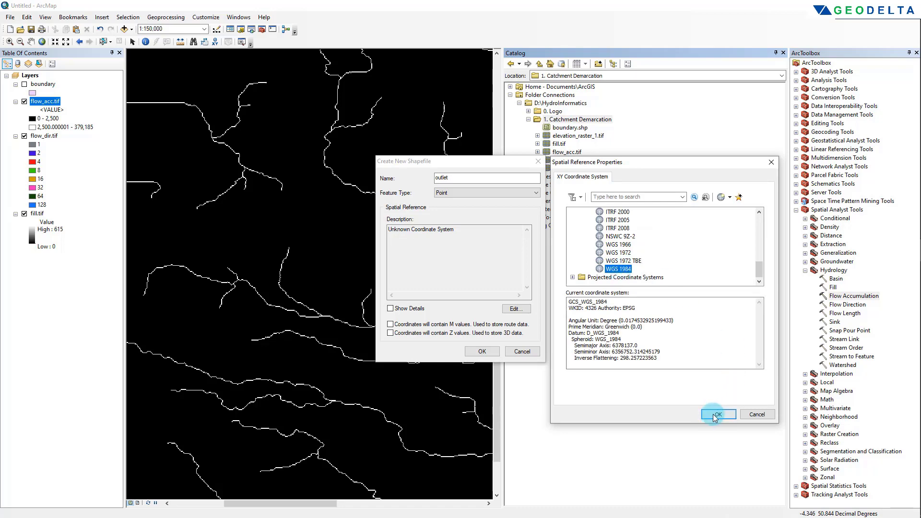
pyautogui.click(483, 351)
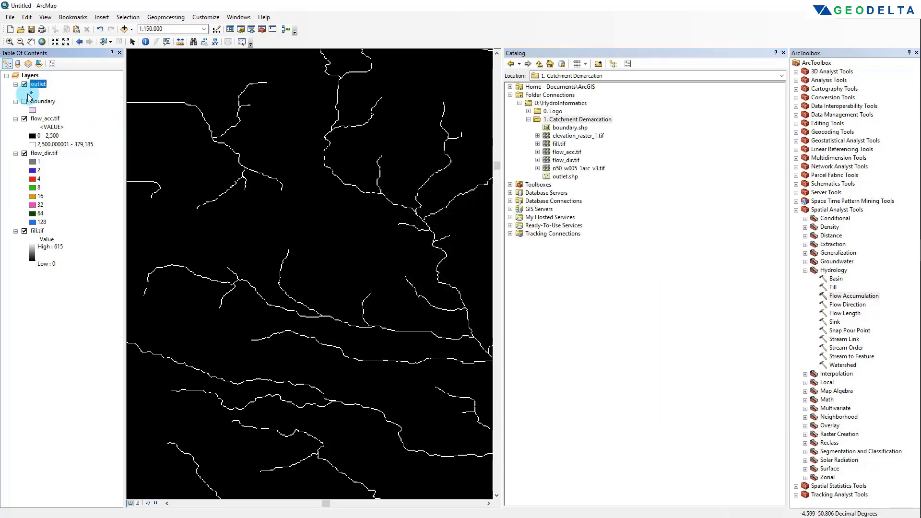
# - Enlarge the point symbol of the outlet layer
pyautogui.click(30, 94)
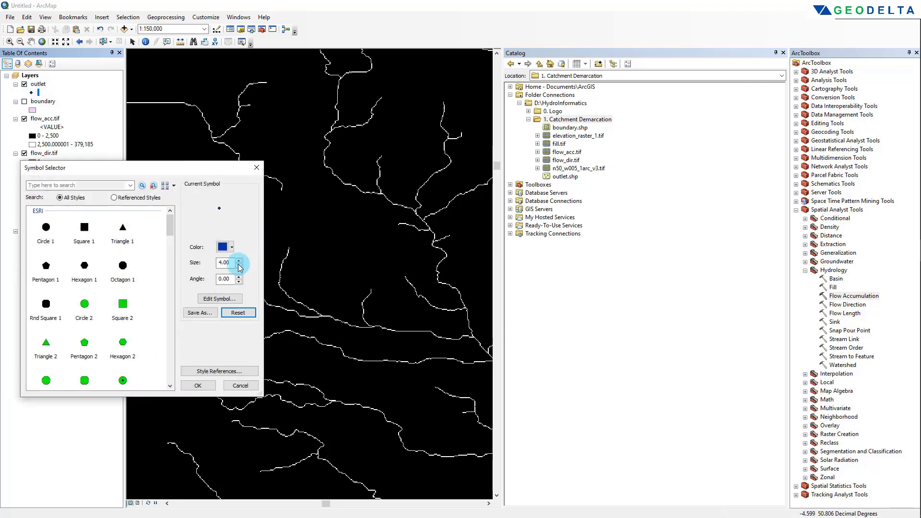
pyautogui.click(238, 260)
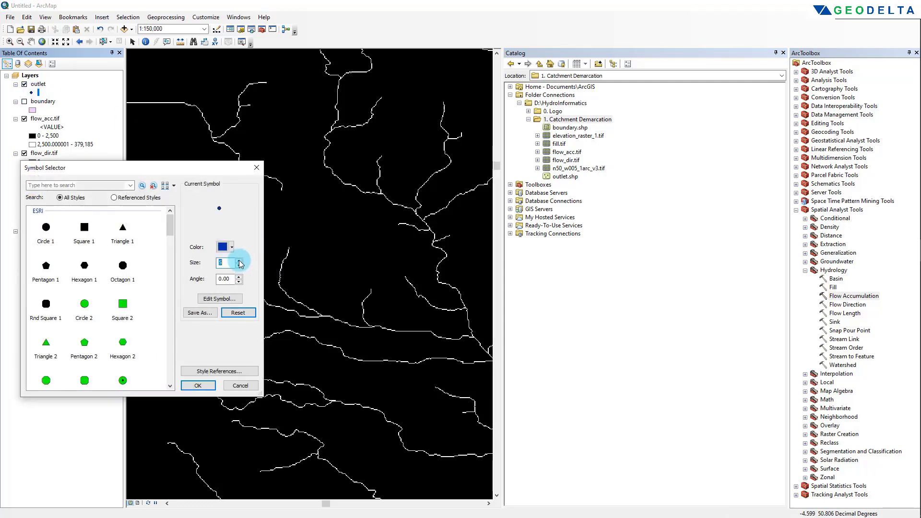
pyautogui.click(198, 385)
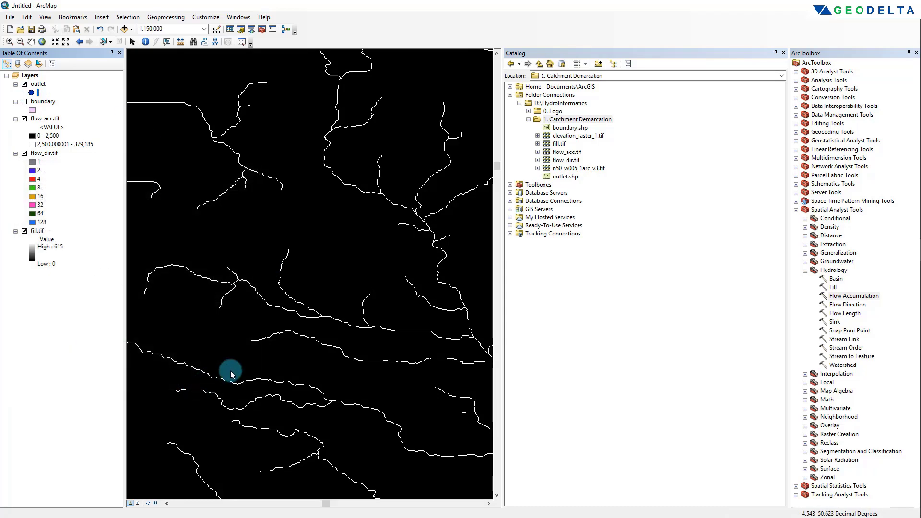
# - Start an edit session on the outlet layer and activate its feature template with the Point construction tool
pyautogui.rightClick(39, 85)
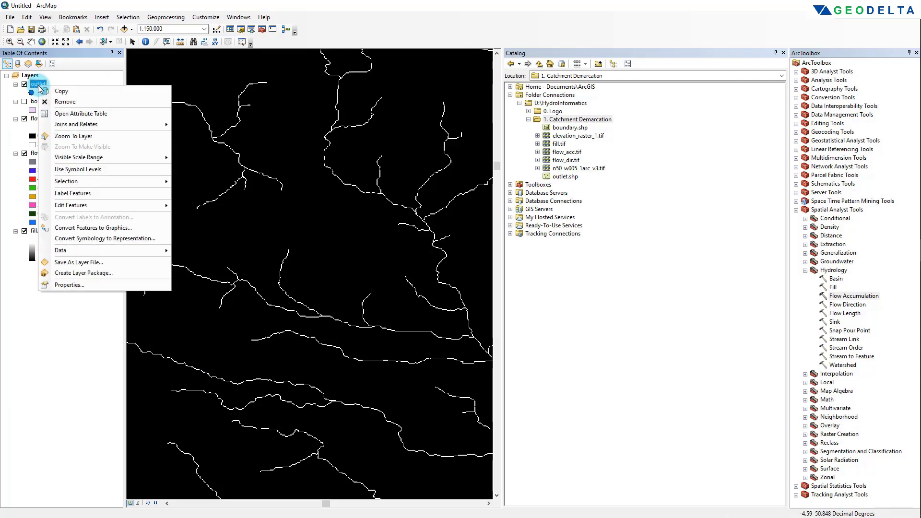
pyautogui.moveTo(134, 206)
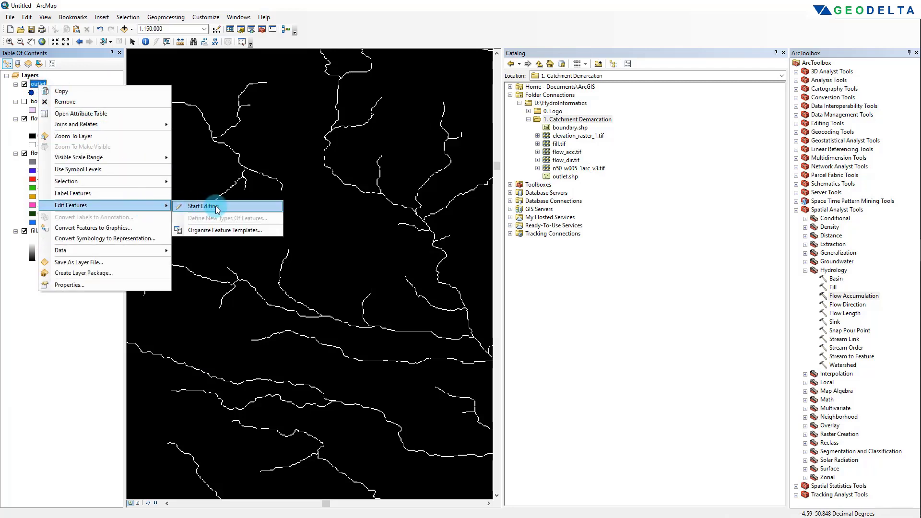
pyautogui.click(187, 207)
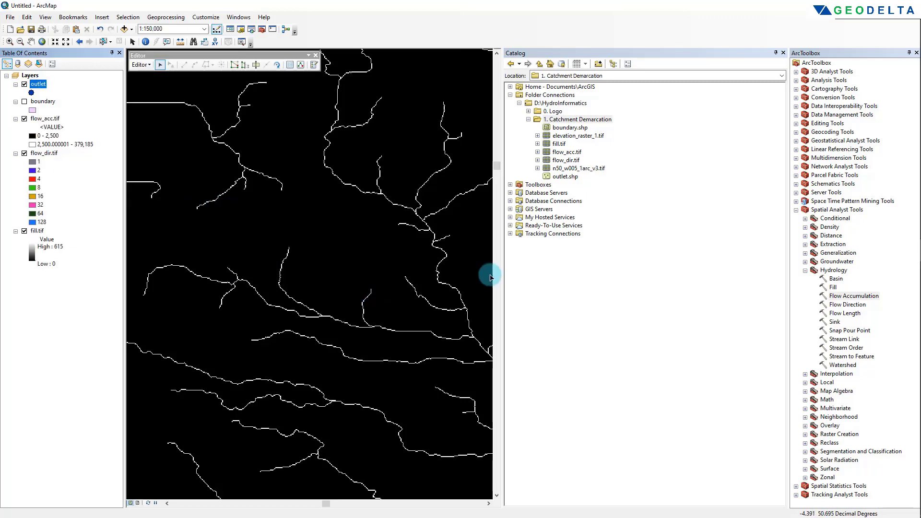
pyautogui.moveTo(491, 277); pyautogui.dragTo(676, 277)
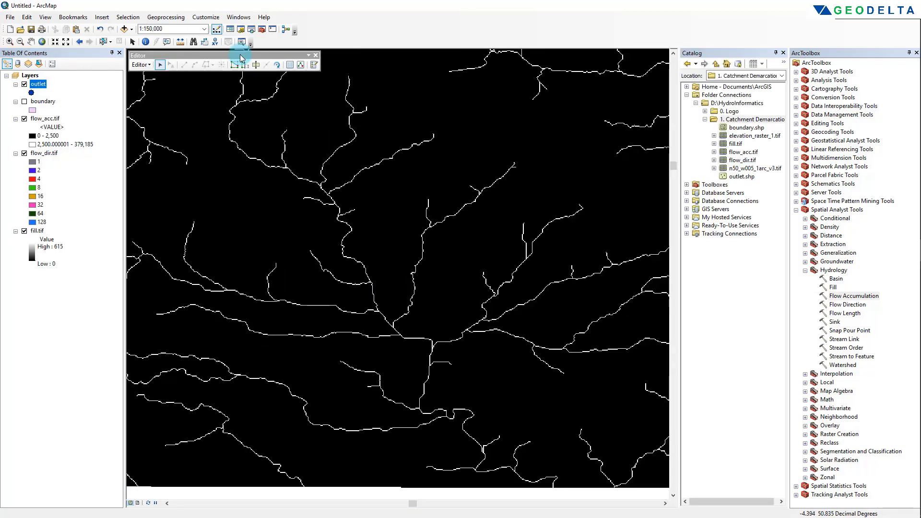
pyautogui.click(314, 65)
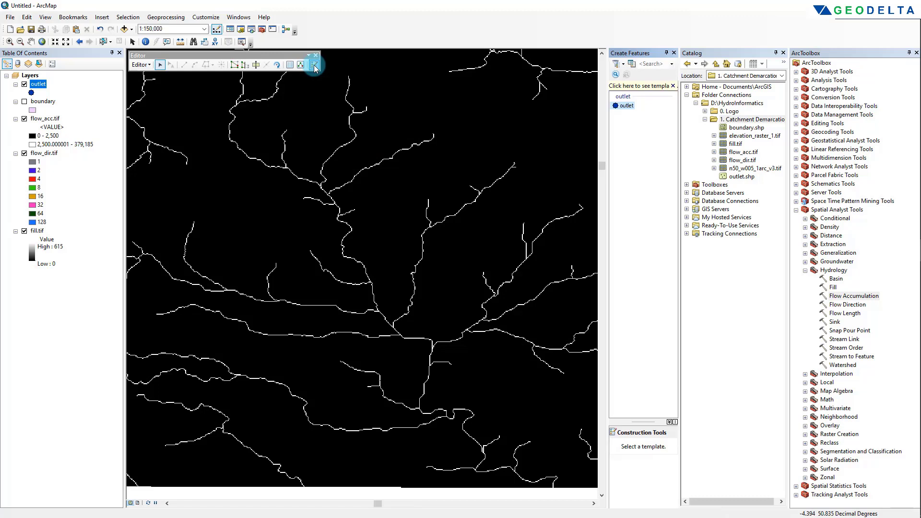
pyautogui.click(626, 106)
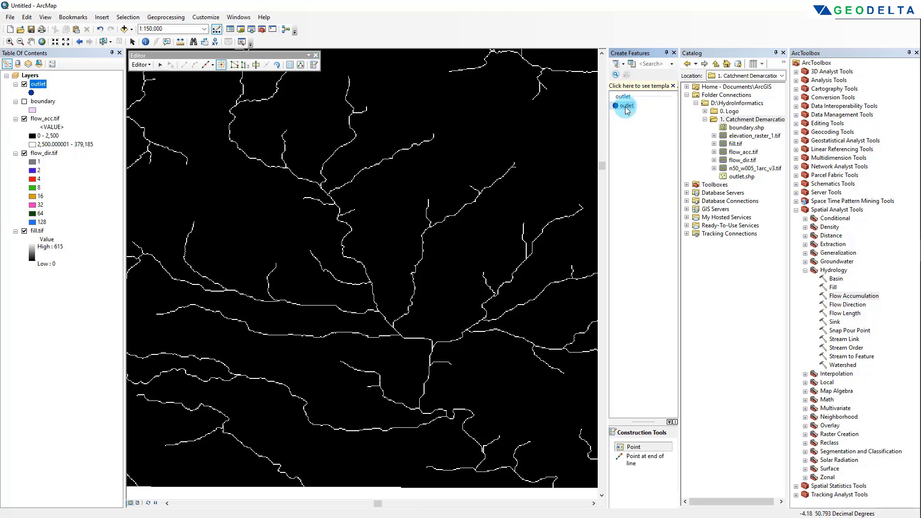
pyautogui.click(640, 448)
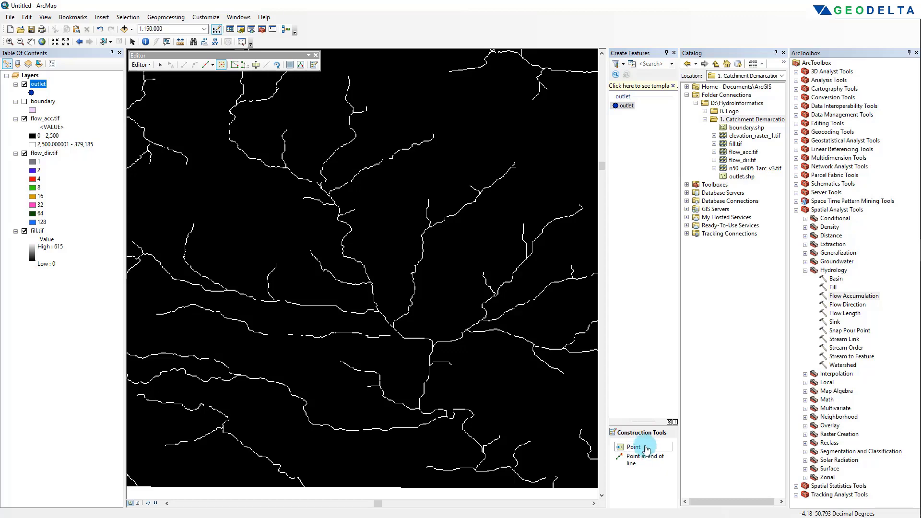
# - Place the outlet point on the horizontal stream segment just downstream of the main confluence
pyautogui.scroll(5, 427, 348)
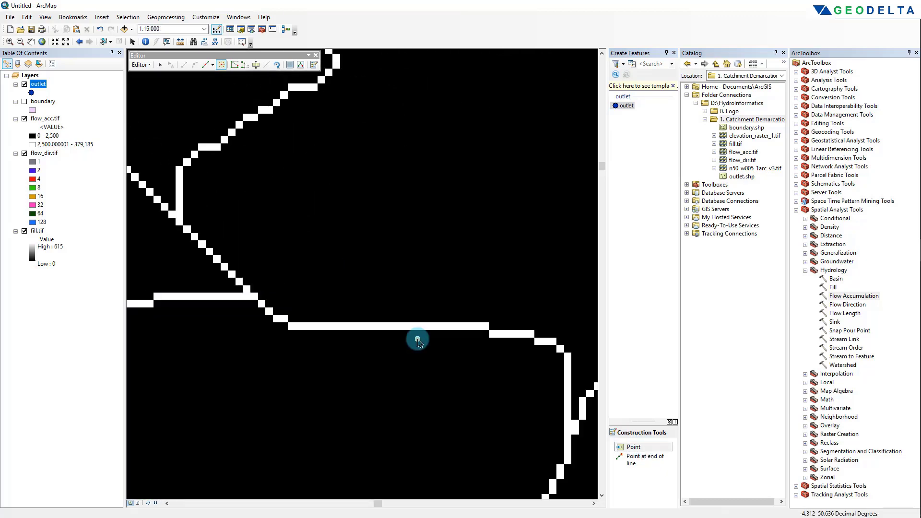
pyautogui.scroll(2, 417, 340)
pyautogui.click(413, 317)
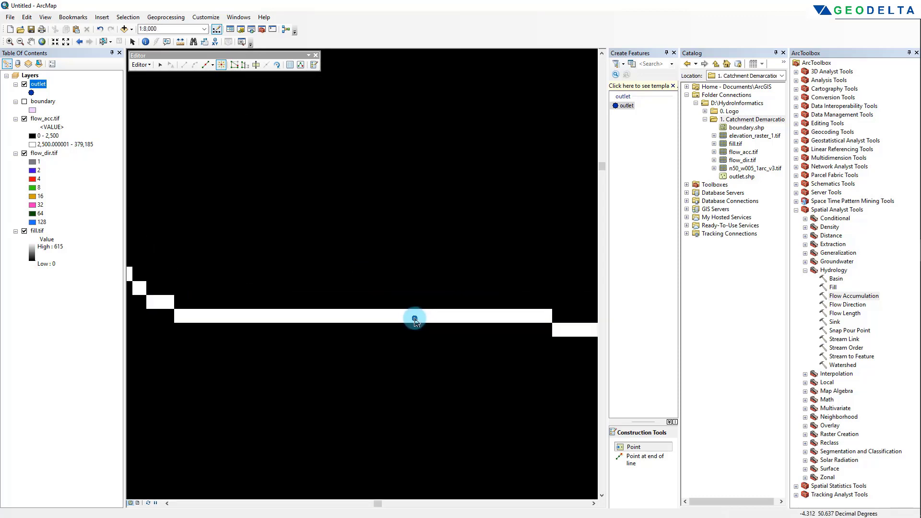
# - Stop editing the outlet layer and save the edits
pyautogui.scroll(-1, 440, 333)
pyautogui.scroll(-7, 440, 333)
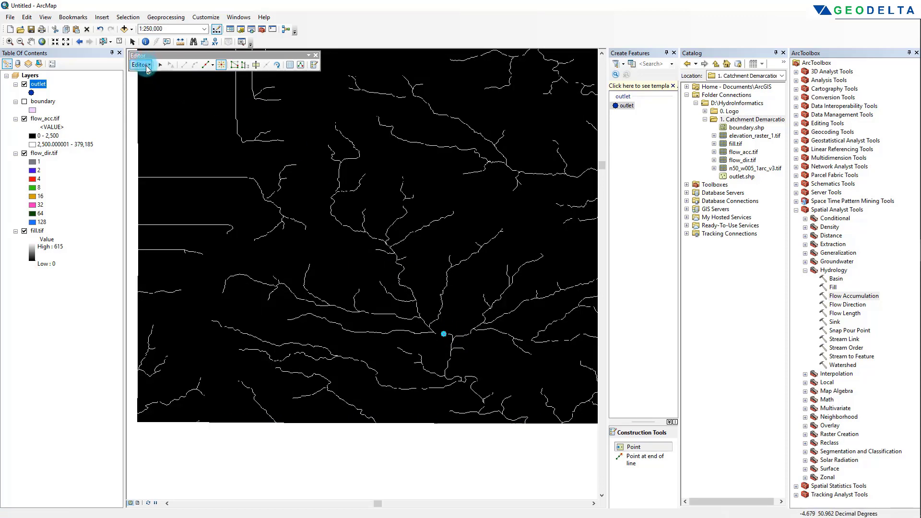
pyautogui.click(141, 65)
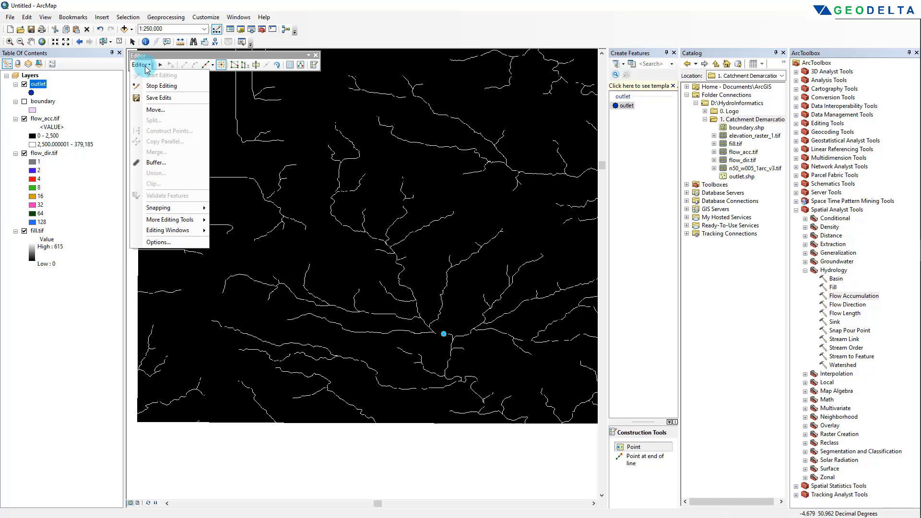
pyautogui.click(158, 92)
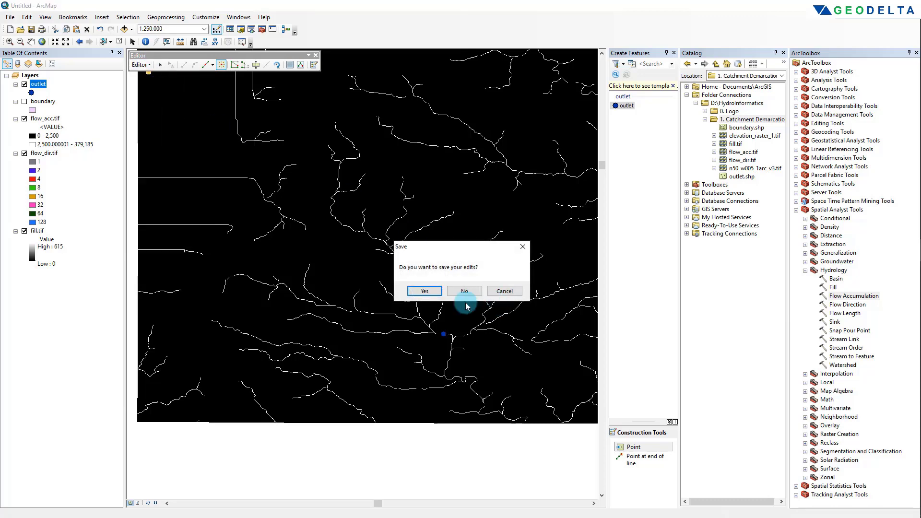
pyautogui.click(418, 289)
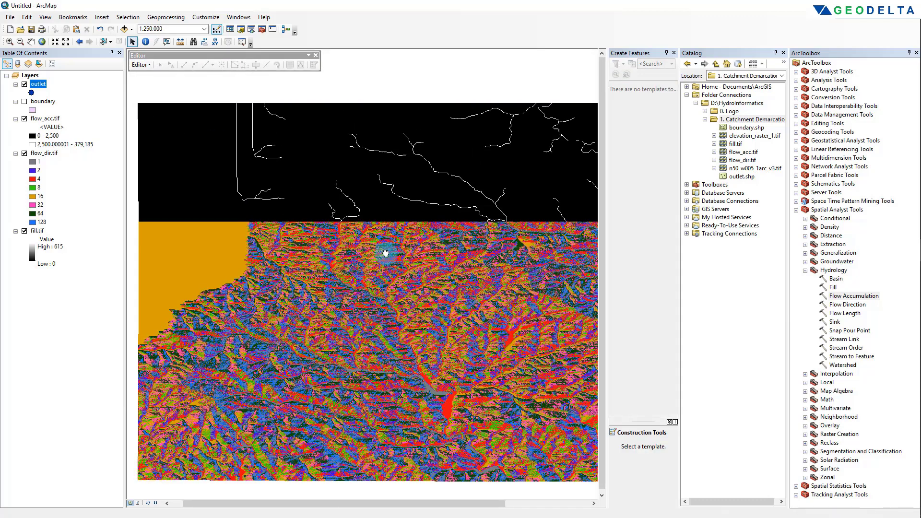
# - Check the outlet layer's attribute table and select its point record to highlight it on the map
pyautogui.rightClick(38, 87)
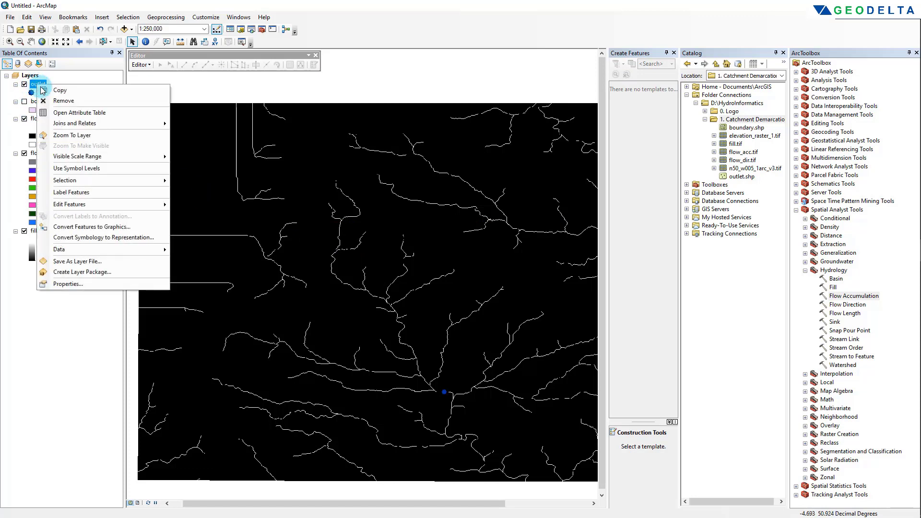
pyautogui.click(79, 113)
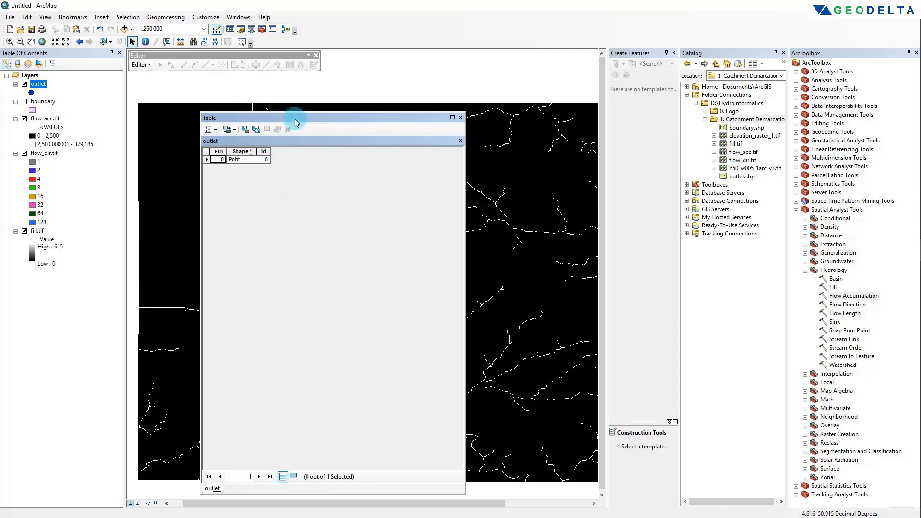
pyautogui.moveTo(297, 113); pyautogui.dragTo(556, 267)
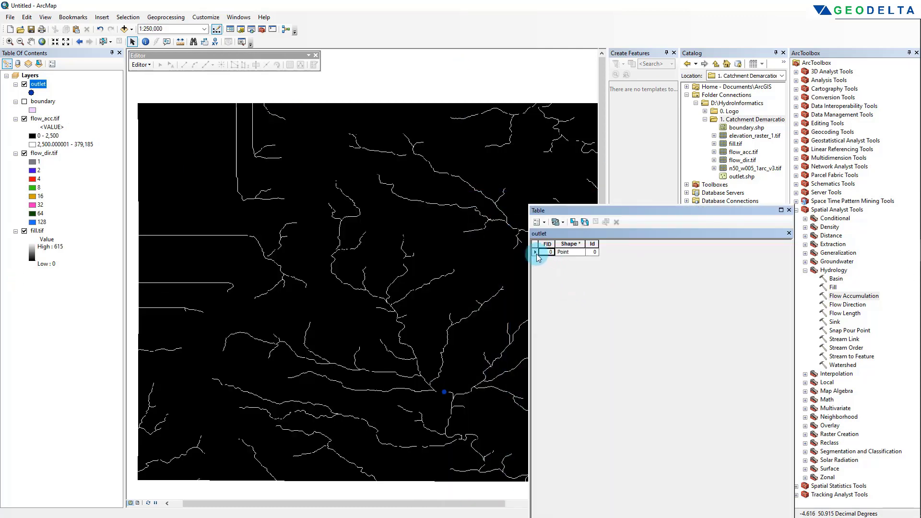
pyautogui.click(535, 252)
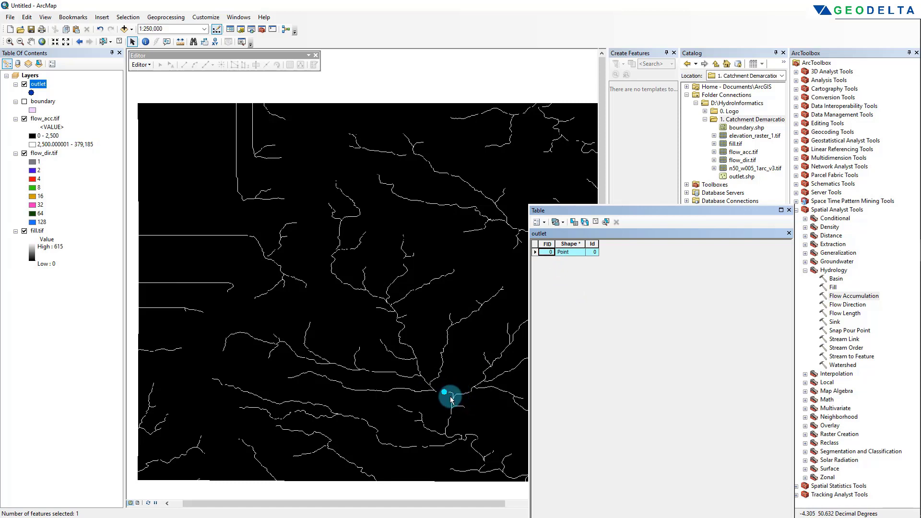
pyautogui.click(788, 210)
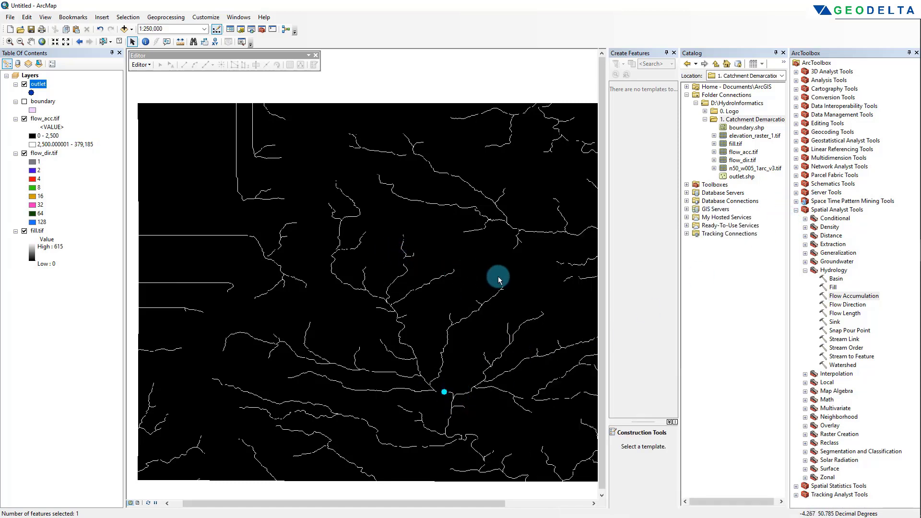
pyautogui.click(674, 52)
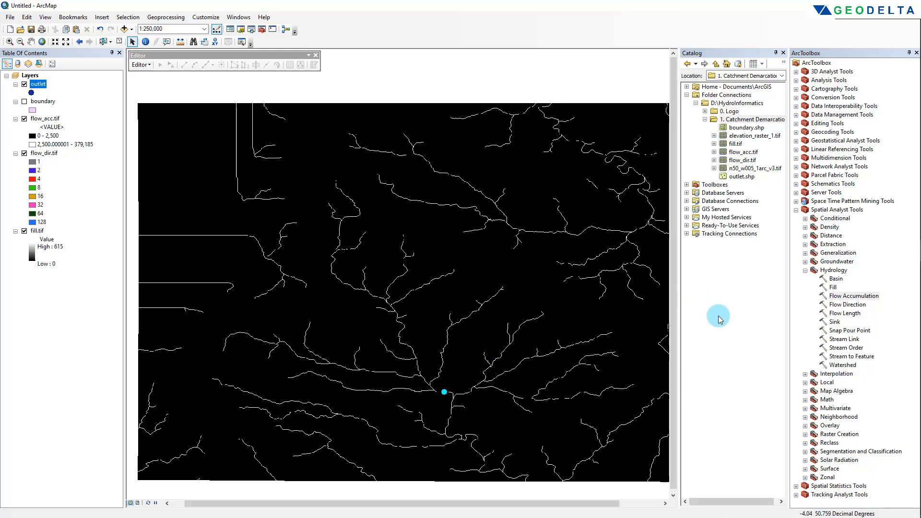
# - Set up the Watershed tool with flow_dir.tif as the flow direction raster and outlet as the pour point data
pyautogui.click(843, 366)
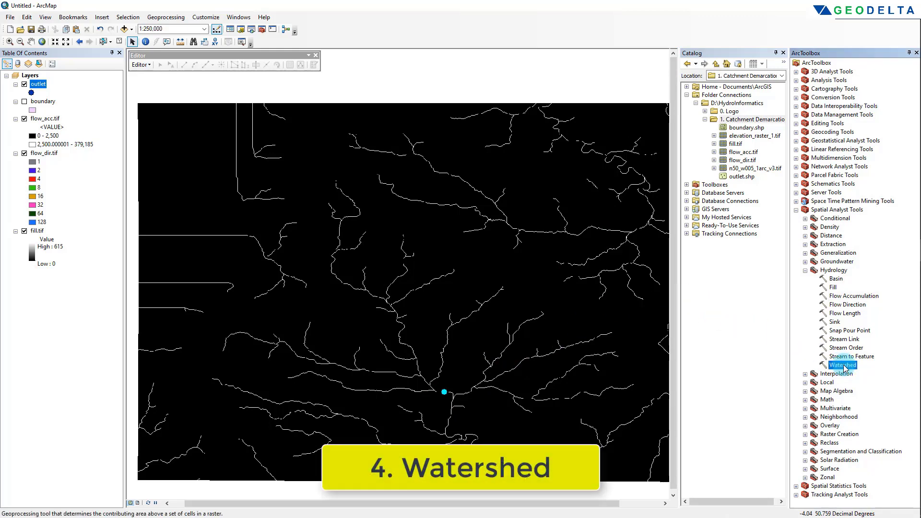
pyautogui.doubleClick(842, 366)
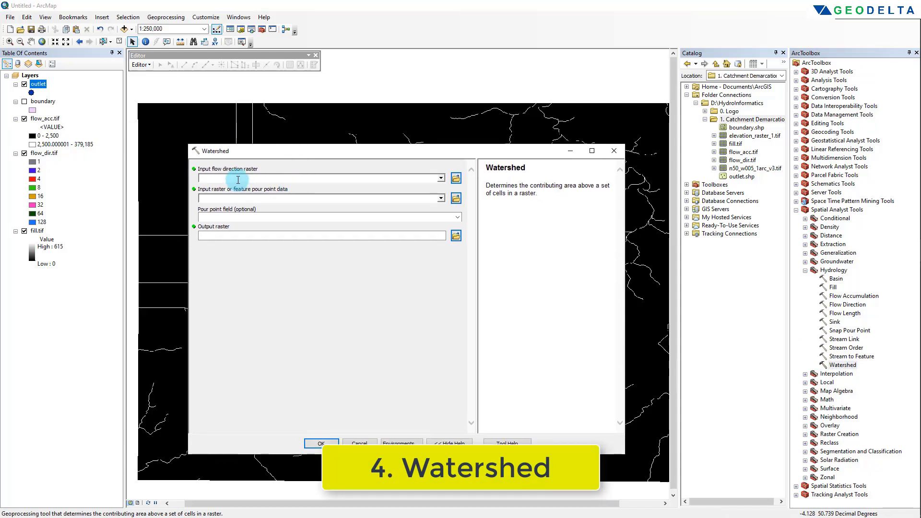
pyautogui.click(239, 179)
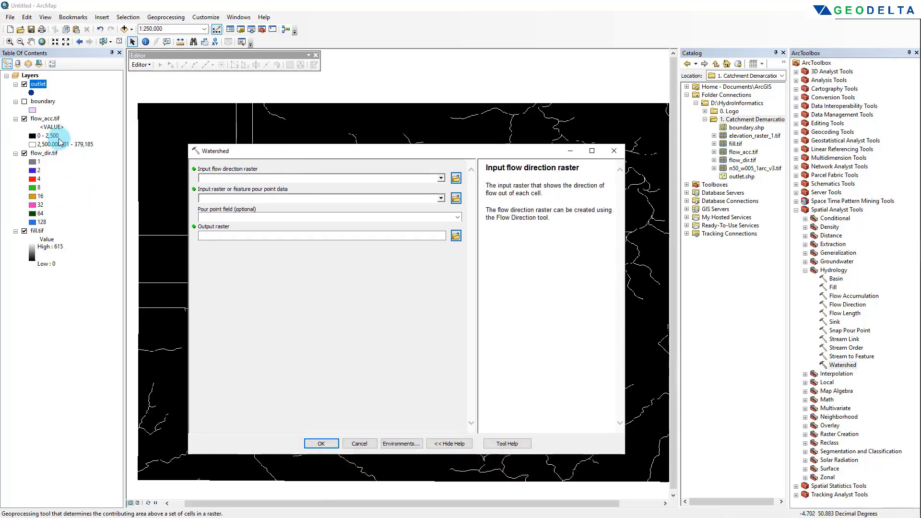
pyautogui.moveTo(46, 152); pyautogui.dragTo(235, 180)
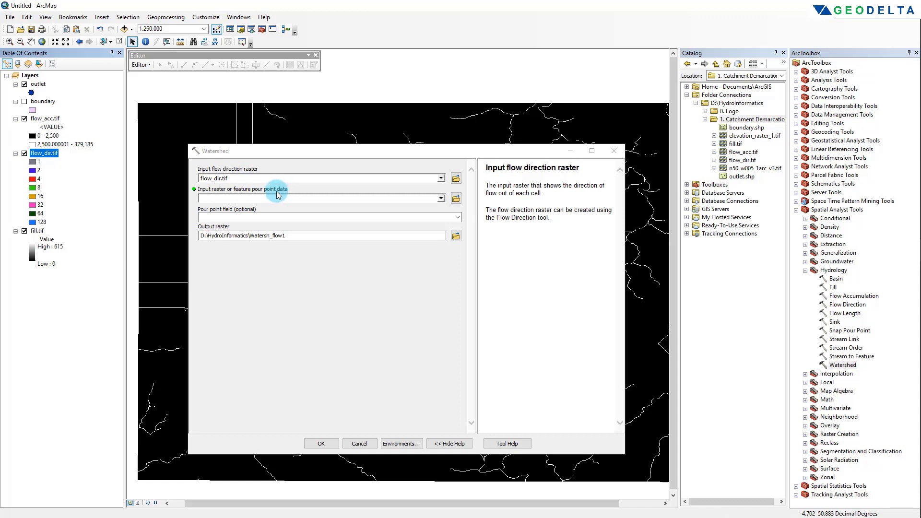
pyautogui.click(39, 84)
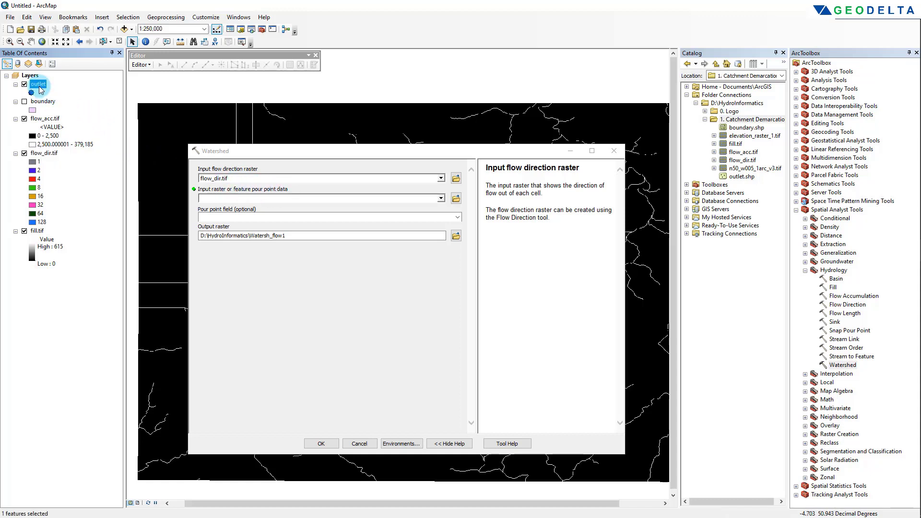
pyautogui.moveTo(40, 89); pyautogui.dragTo(242, 199)
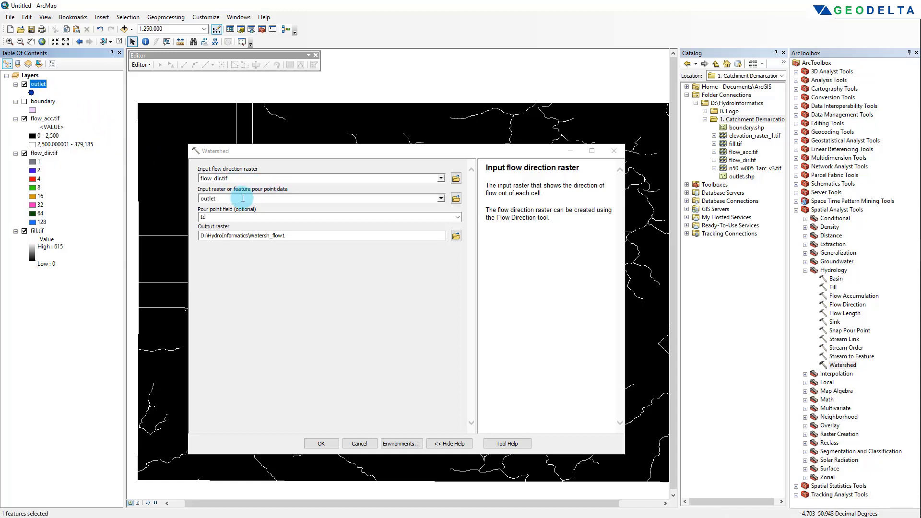
# - Set the Watershed output raster to watershed.tif in the 1. Catchment Demarcation folder
pyautogui.click(456, 236)
pyautogui.write('watershed.tif')
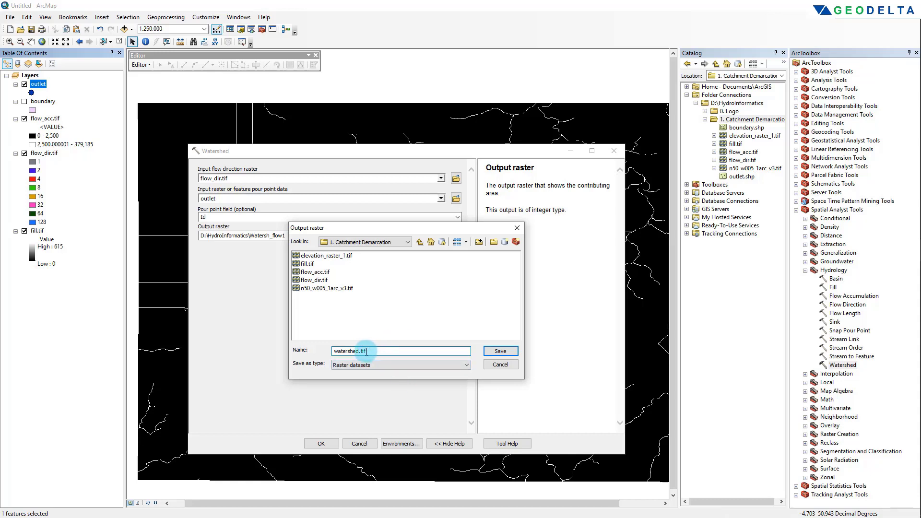
pyautogui.doubleClick(363, 351)
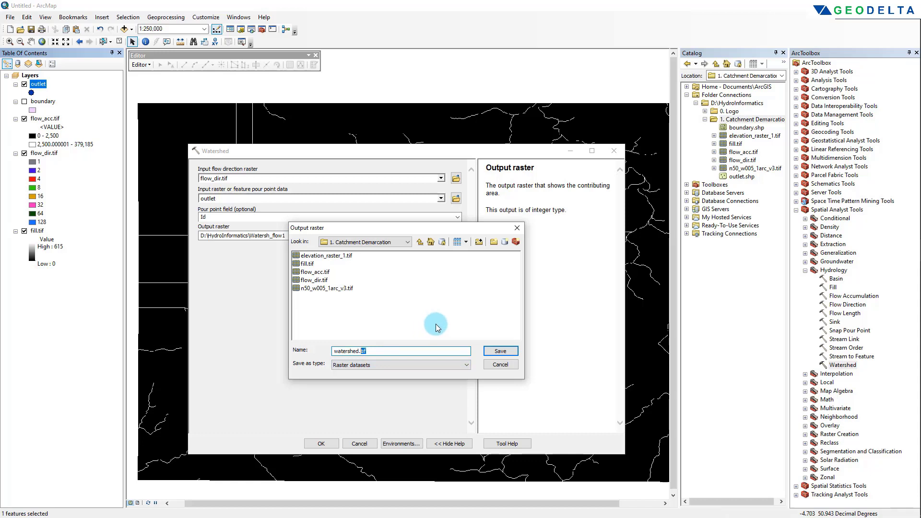
pyautogui.click(504, 355)
# - Choose Id as the pour point field and run the Watershed tool
pyautogui.click(206, 214)
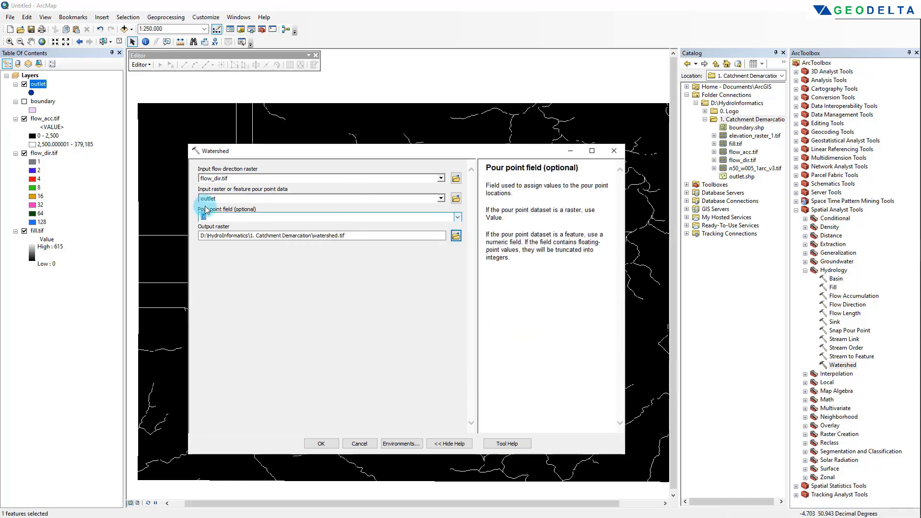
pyautogui.click(457, 217)
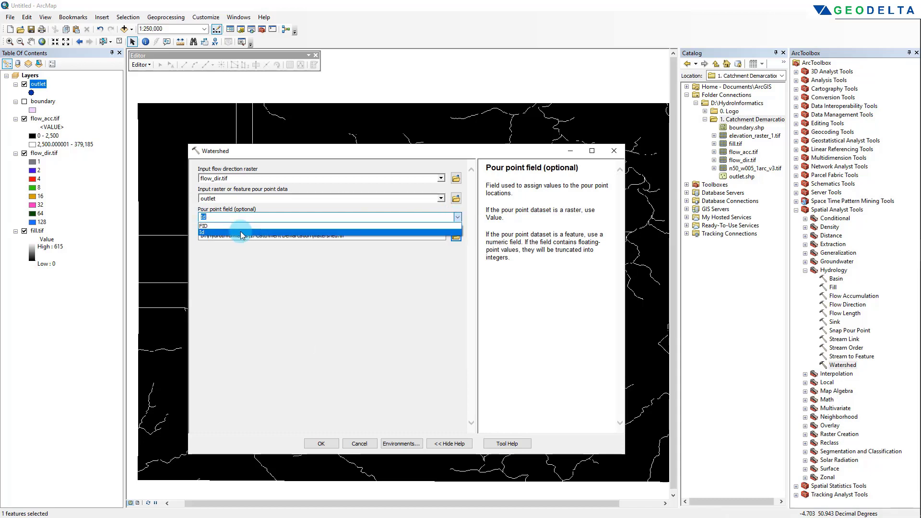
pyautogui.click(215, 232)
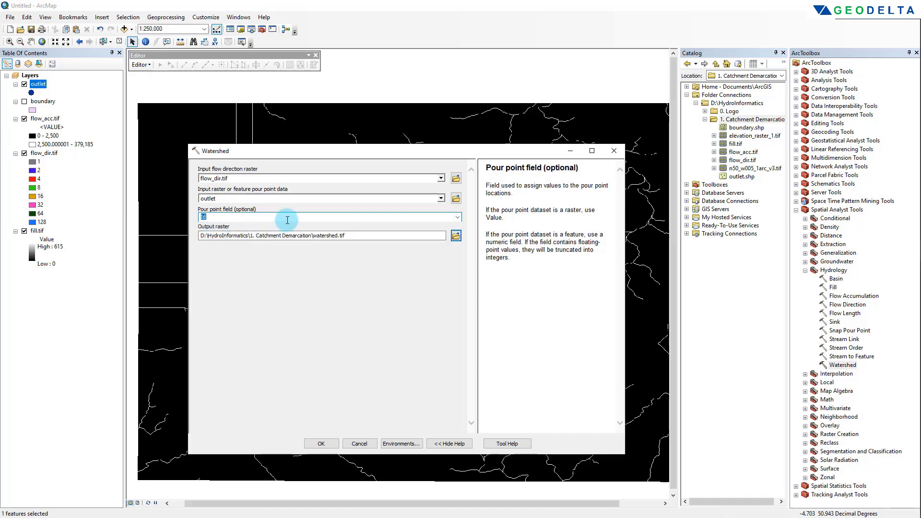
pyautogui.click(322, 444)
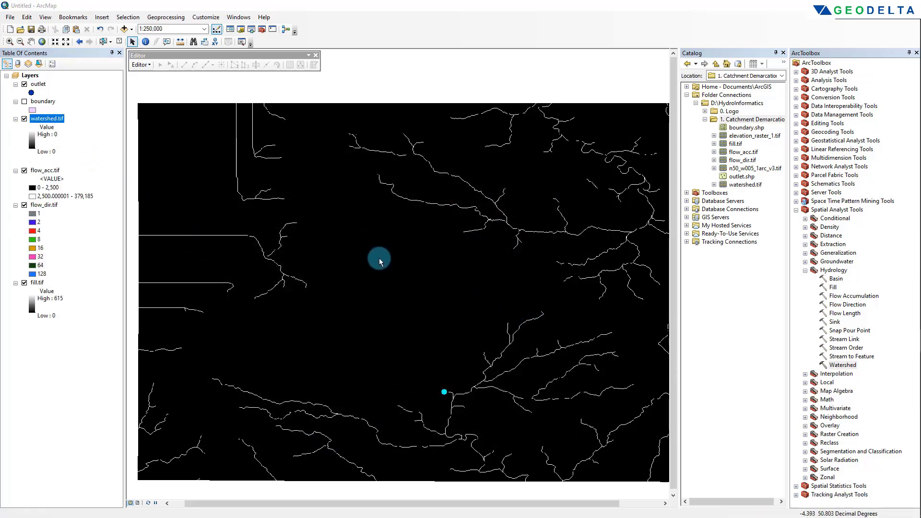
# - Symbolize watershed.tif by Unique Values and color its value 0 class red
pyautogui.click(47, 120)
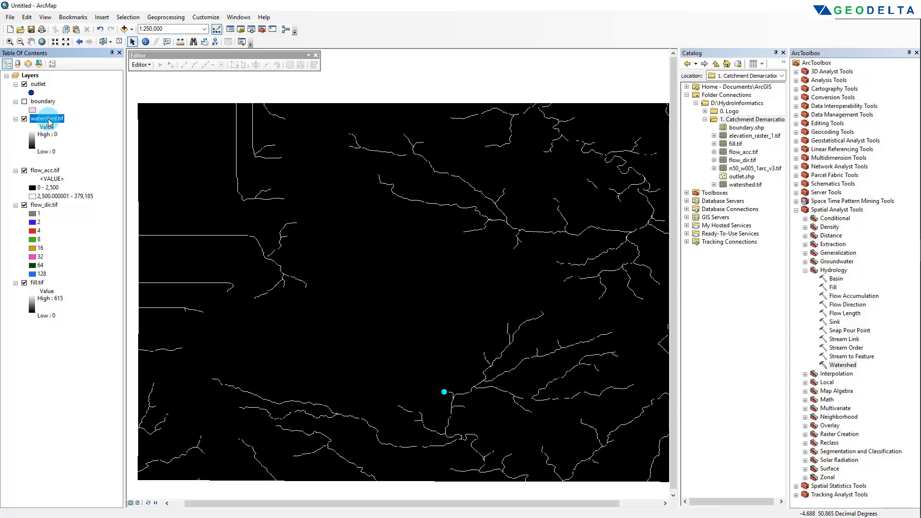
pyautogui.rightClick(48, 123)
pyautogui.click(94, 264)
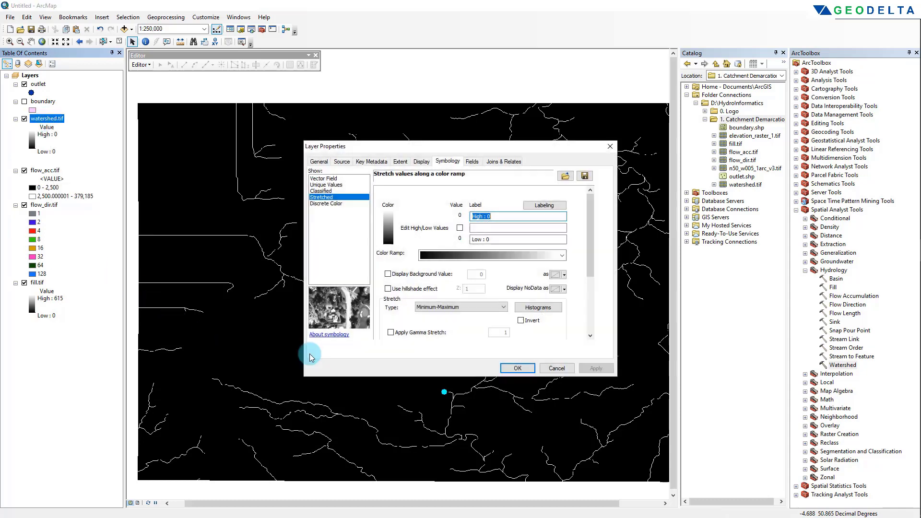
pyautogui.moveTo(414, 153); pyautogui.dragTo(464, 207)
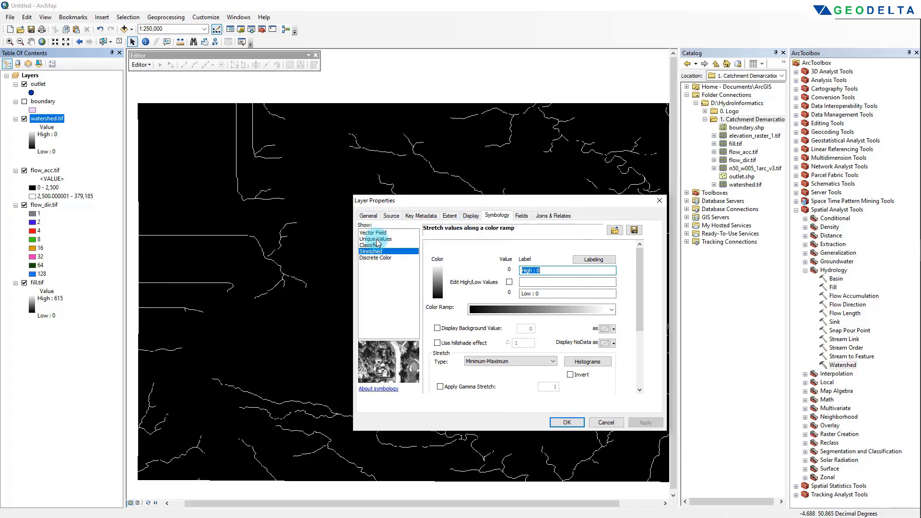
pyautogui.click(375, 239)
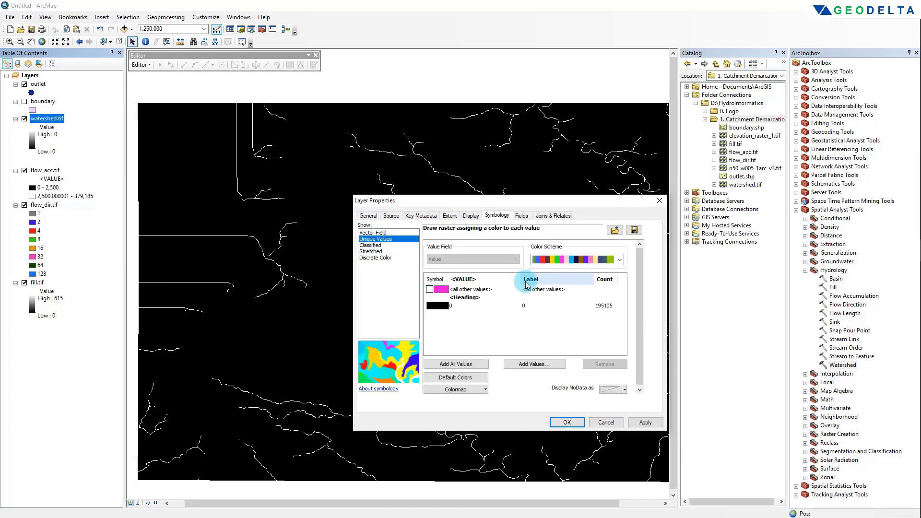
pyautogui.click(439, 308)
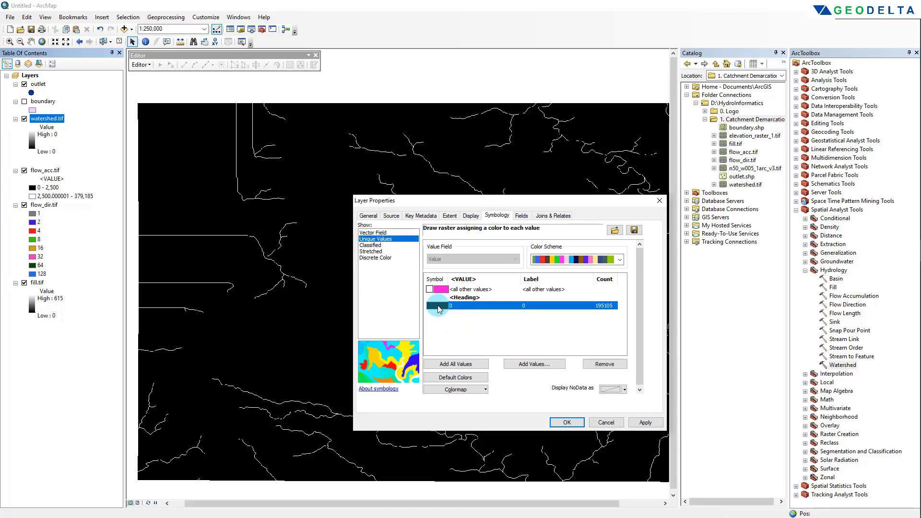
pyautogui.rightClick(439, 307)
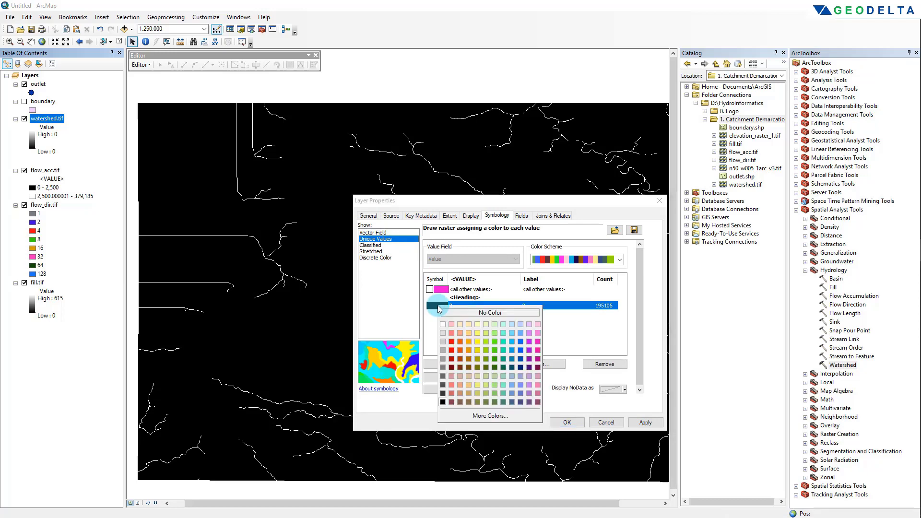
pyautogui.click(453, 352)
pyautogui.click(644, 423)
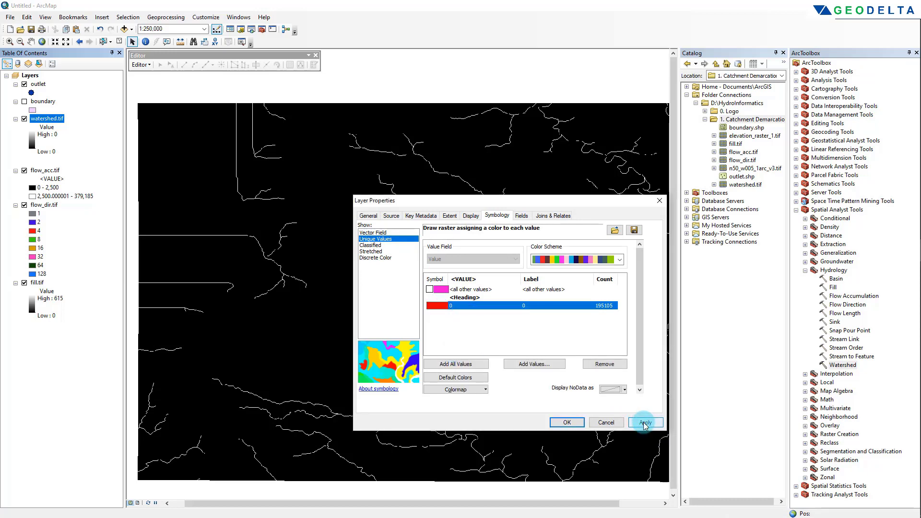
pyautogui.click(567, 422)
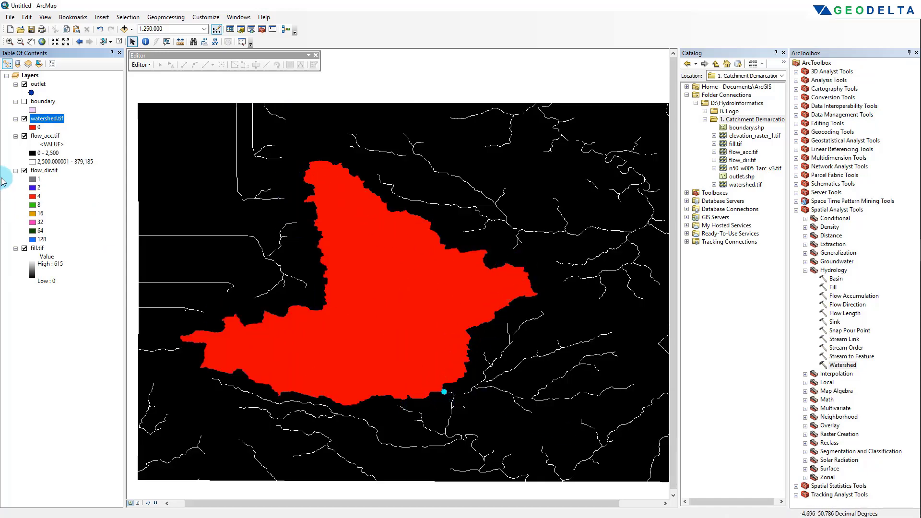
# - Set the display transparency of the watershed.tif layer to 50%
pyautogui.rightClick(47, 118)
pyautogui.click(91, 261)
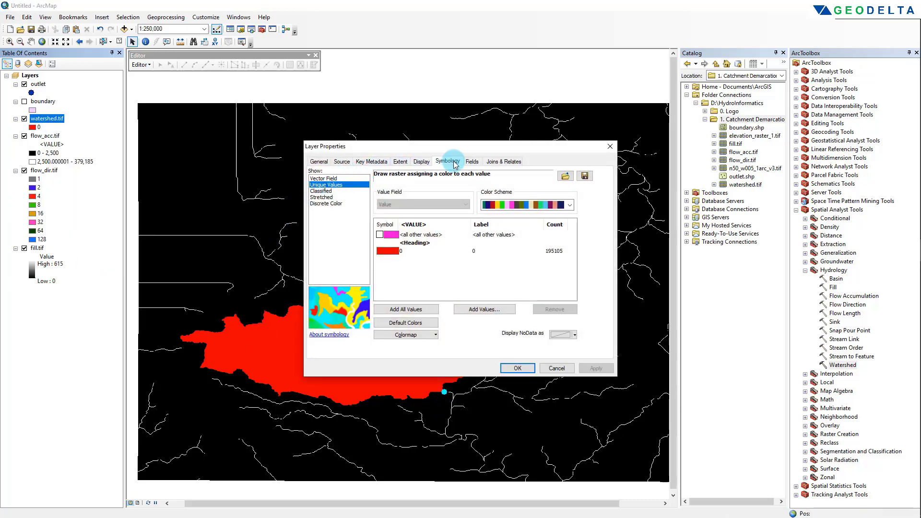
pyautogui.click(422, 162)
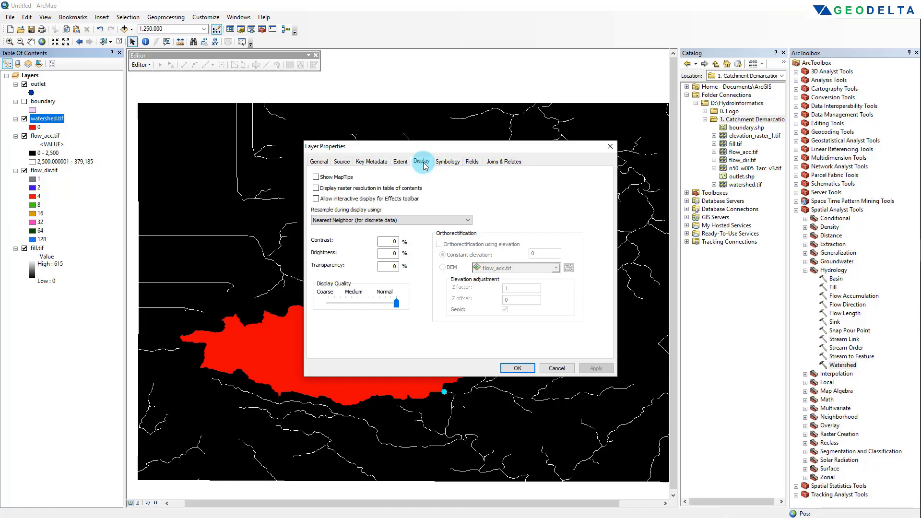
pyautogui.doubleClick(388, 266)
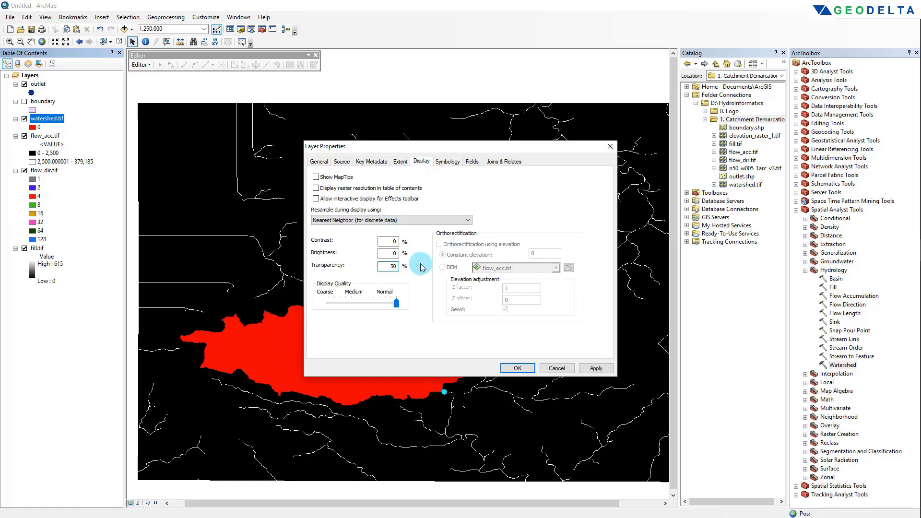
pyautogui.click(596, 368)
pyautogui.click(527, 368)
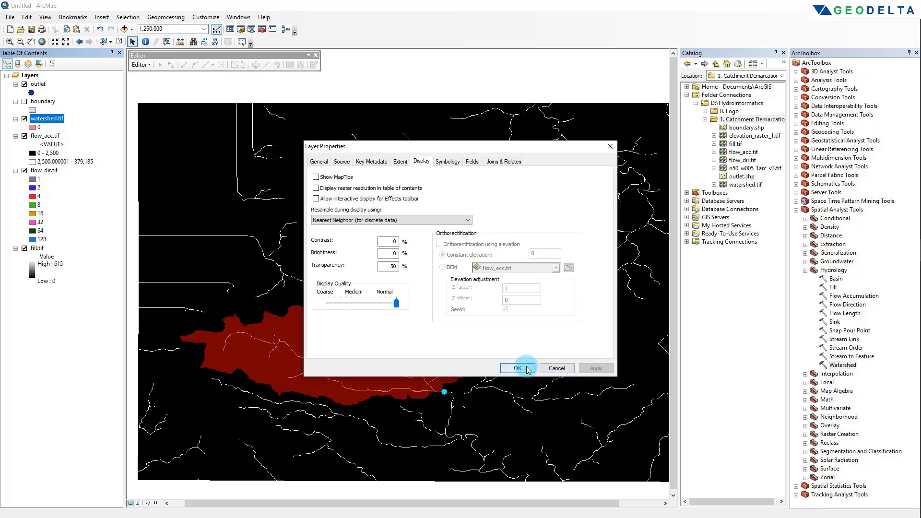
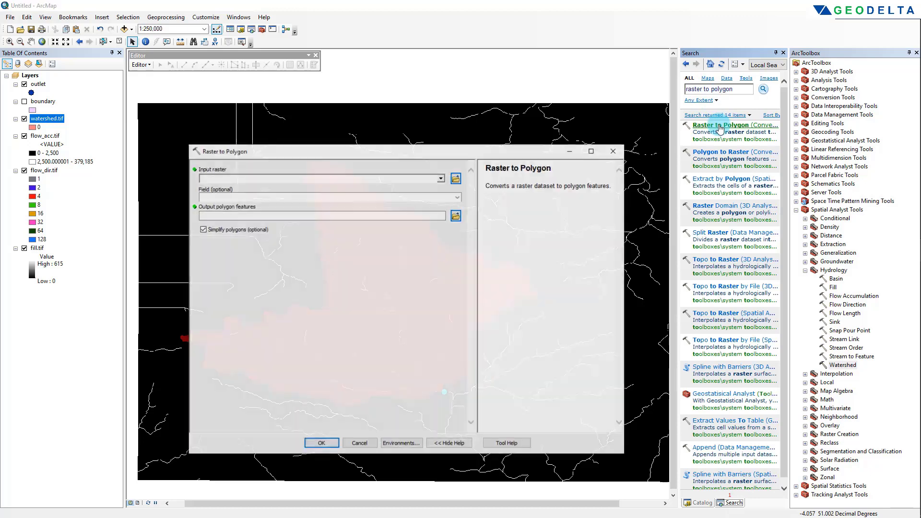
# - Set up Raster to Polygon with watershed.tif as input and watershed.shp in the 1. Catchment Demarcation folder as output
pyautogui.moveTo(47, 123); pyautogui.dragTo(214, 178)
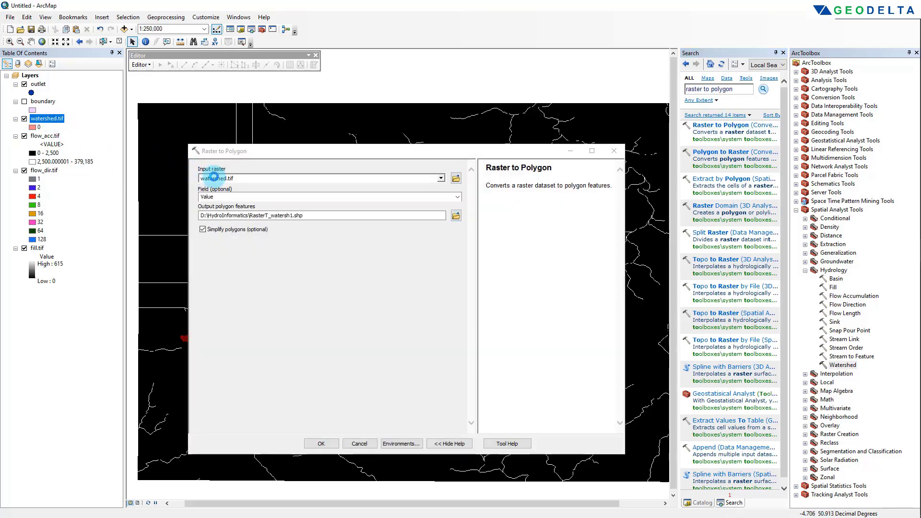
pyautogui.click(456, 215)
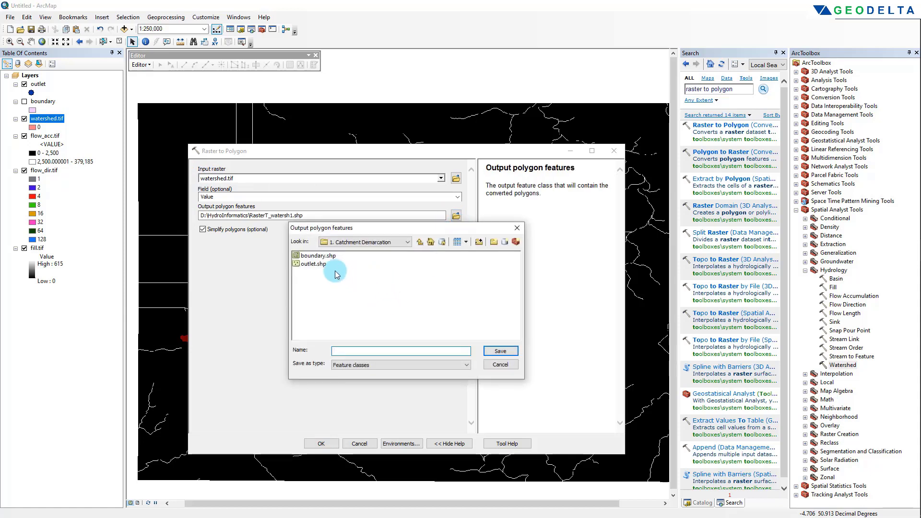
pyautogui.write('watershed.shp')
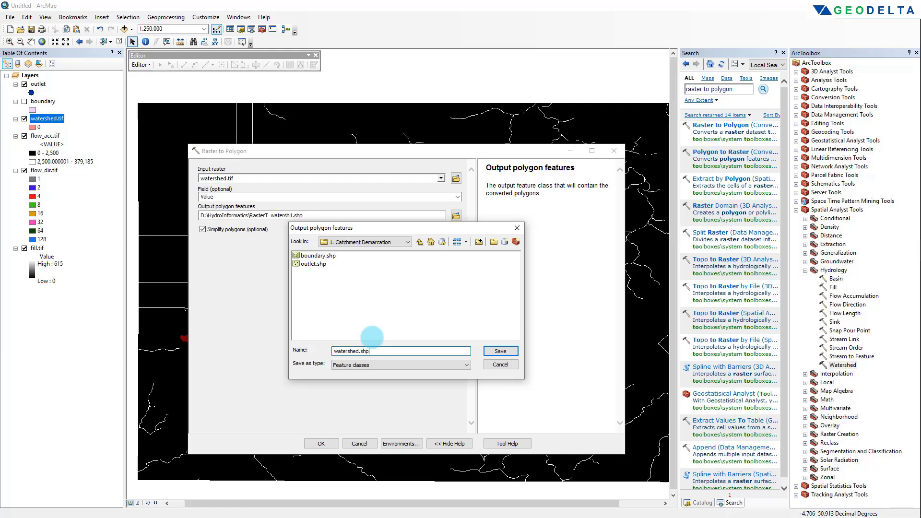
pyautogui.click(500, 351)
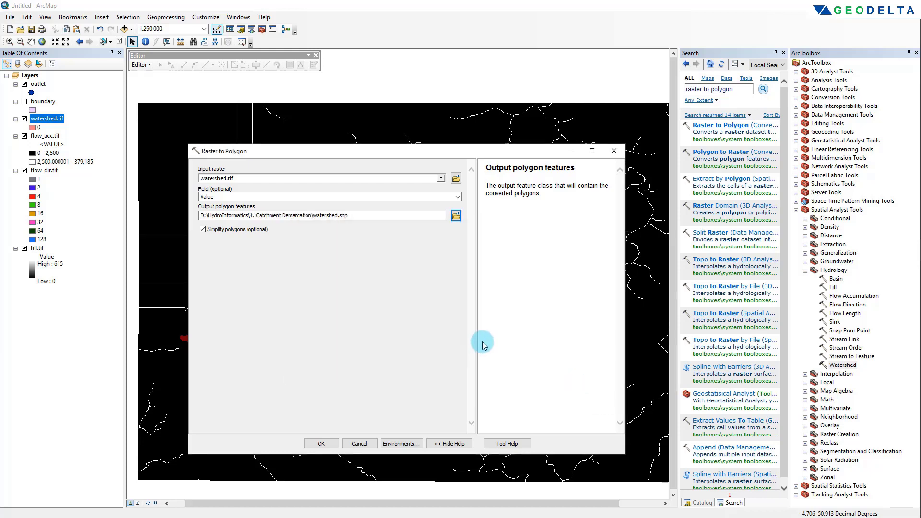
# - Turn off polygon simplification and run the Raster to Polygon conversion
pyautogui.click(203, 229)
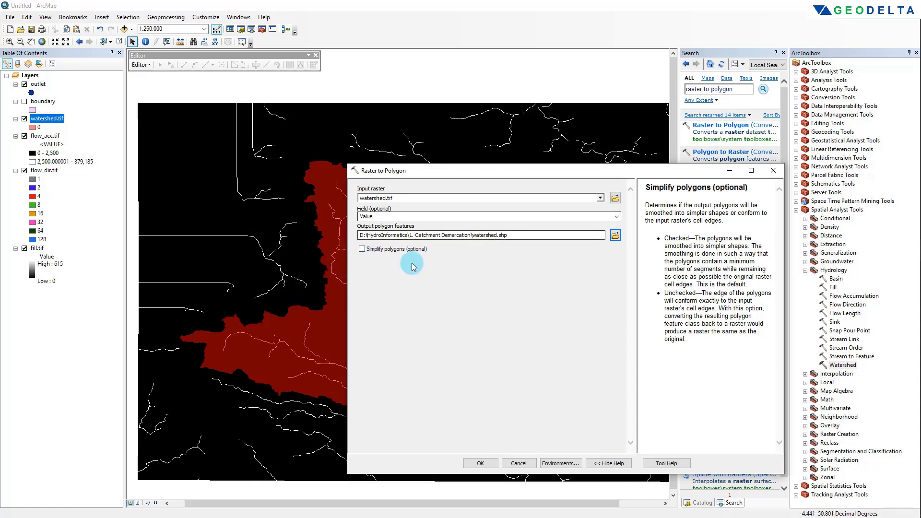
pyautogui.moveTo(435, 170); pyautogui.dragTo(387, 141)
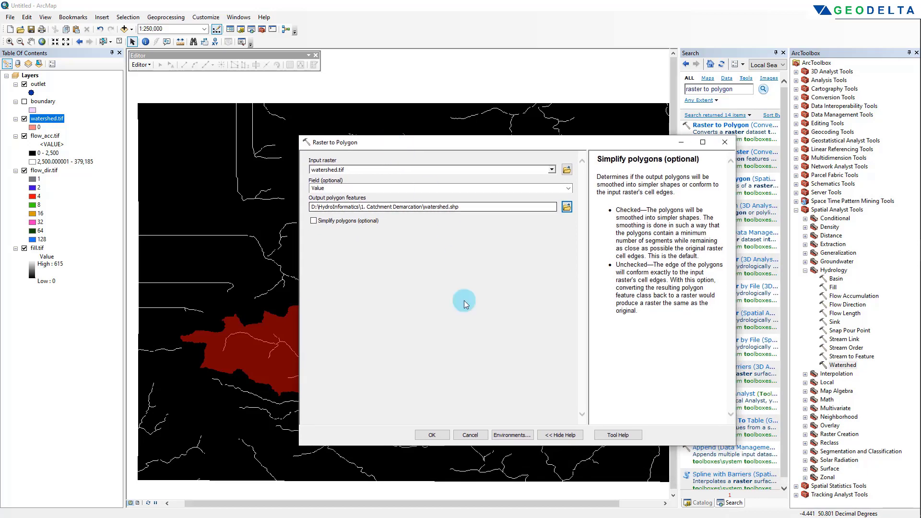
pyautogui.click(430, 435)
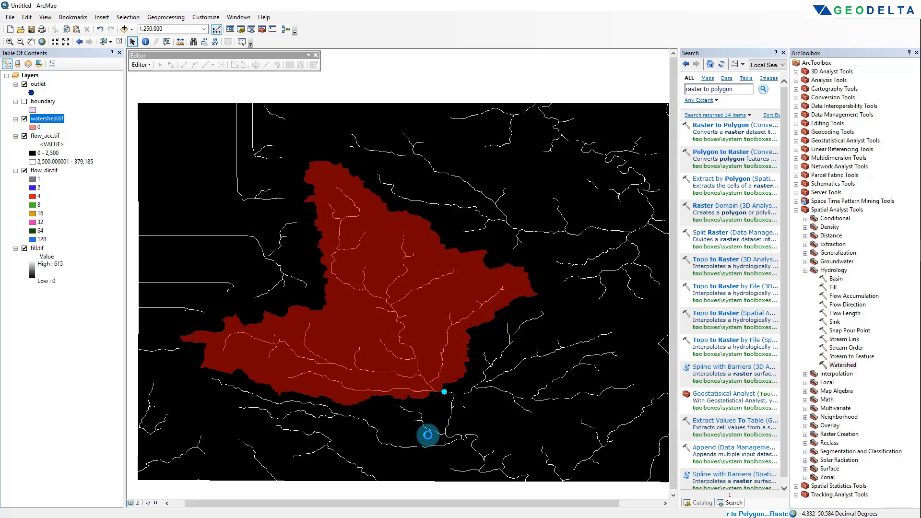
# - Examine the western edge of the new watershed polygon up close, then its whole outline
pyautogui.click(336, 282)
pyautogui.scroll(10, 335, 284)
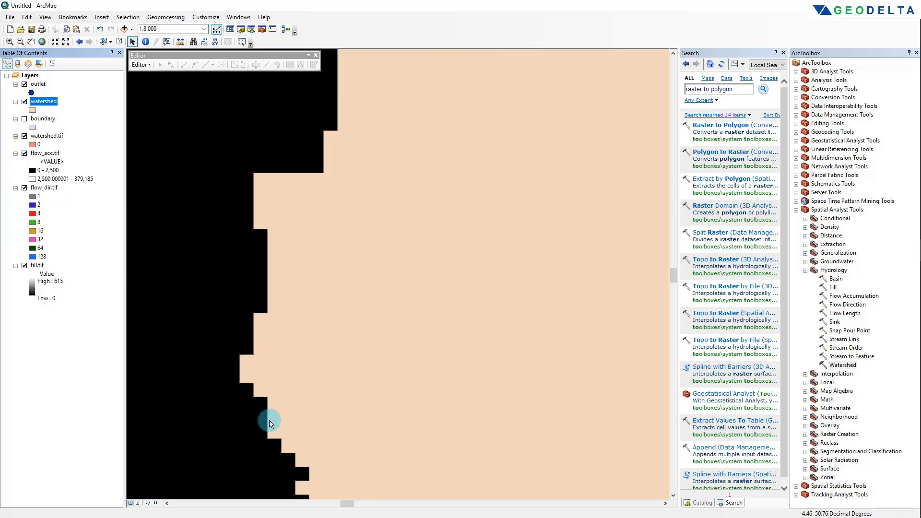
pyautogui.scroll(-4, 267, 410)
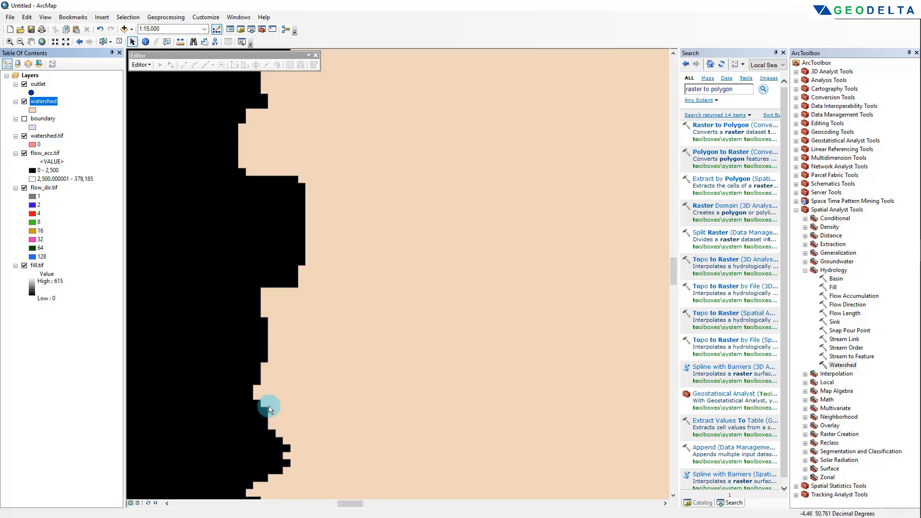
pyautogui.scroll(-4, 269, 409)
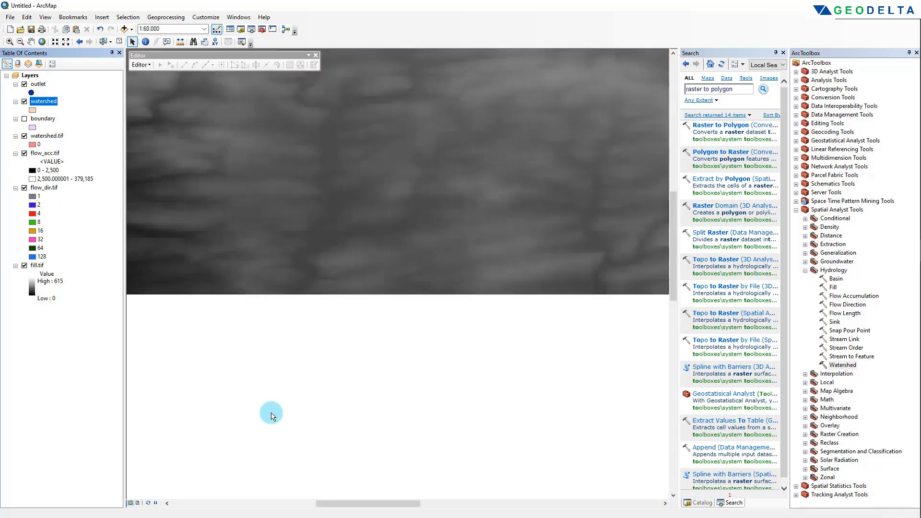
pyautogui.scroll(-3, 269, 413)
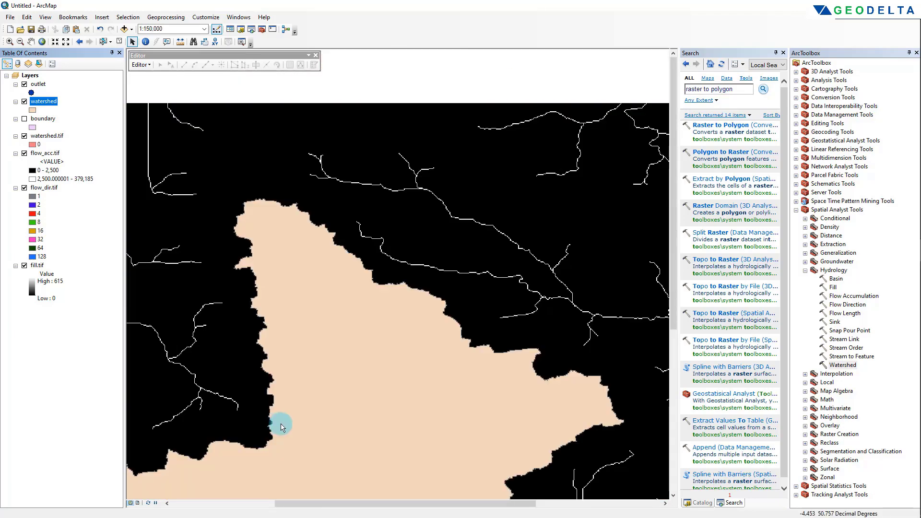
pyautogui.scroll(-2, 252, 320)
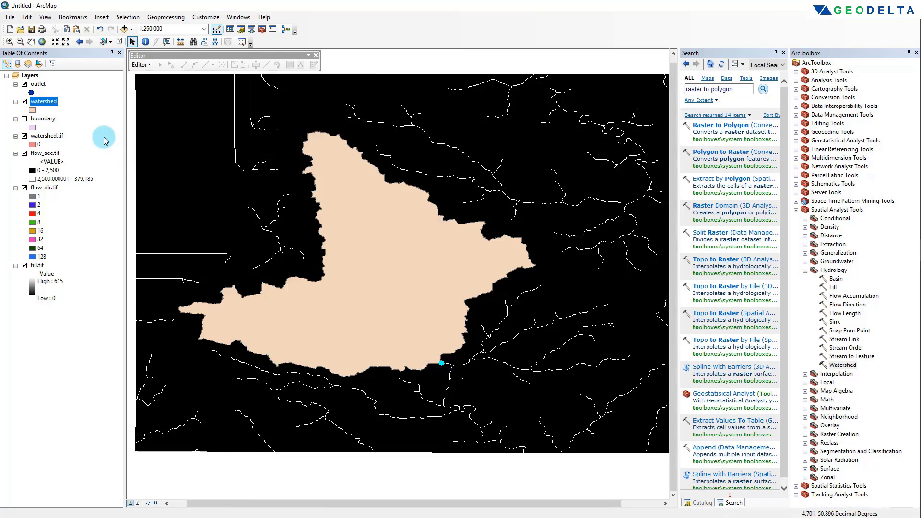
# - Check the coordinate system of the Layers data frame and leave its properties without changes
pyautogui.click(43, 102)
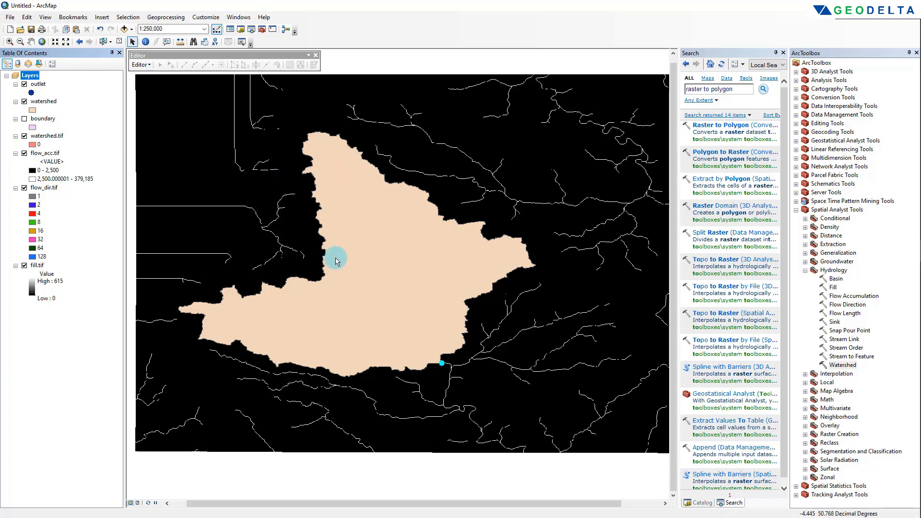
pyautogui.rightClick(37, 79)
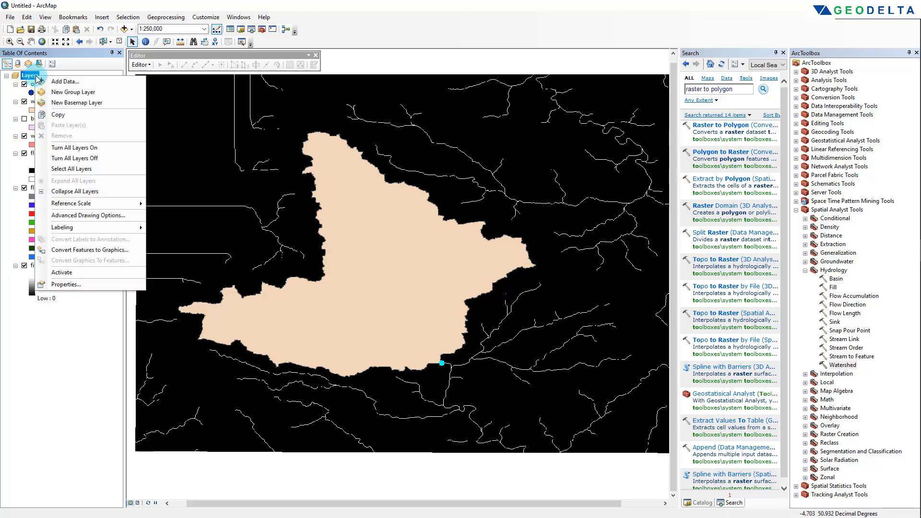
pyautogui.click(90, 288)
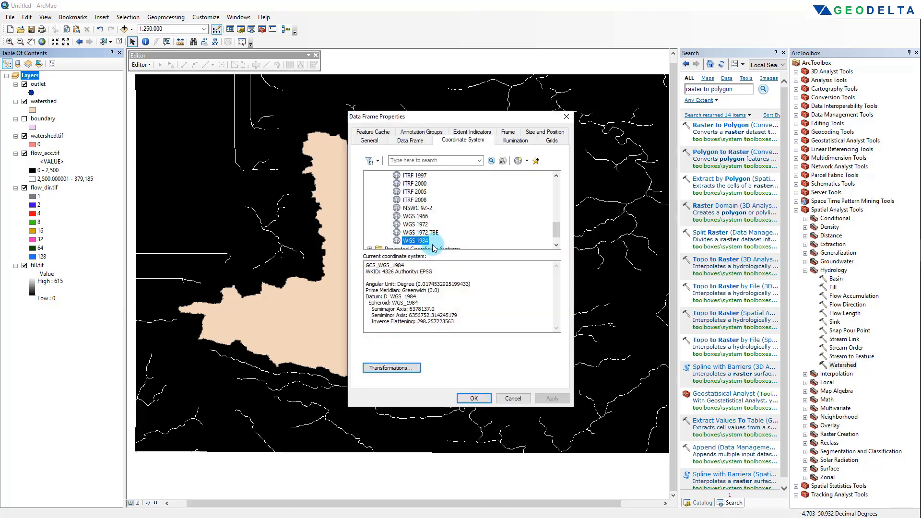
pyautogui.click(523, 397)
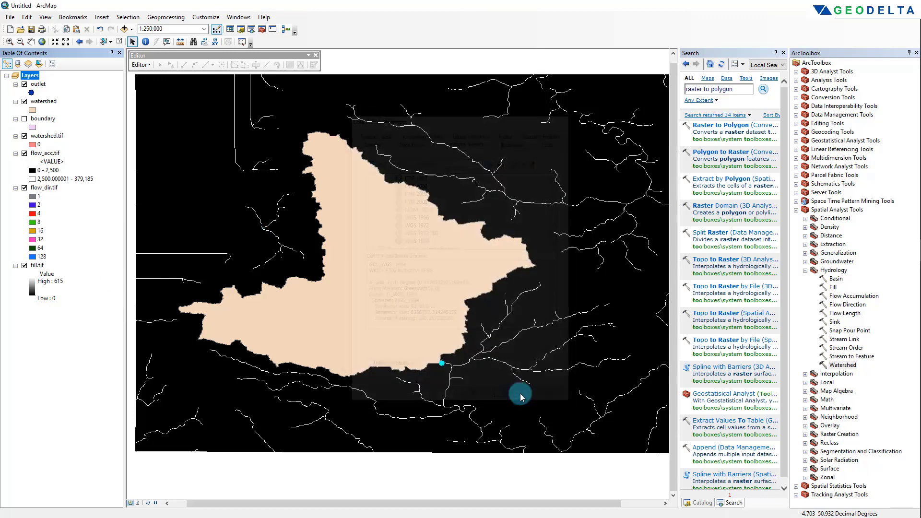
pyautogui.moveTo(374, 300); pyautogui.dragTo(411, 283)
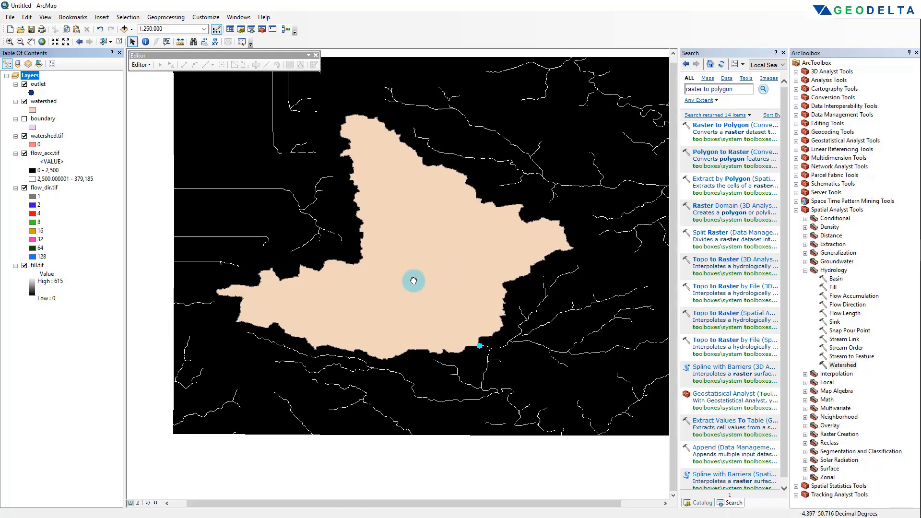